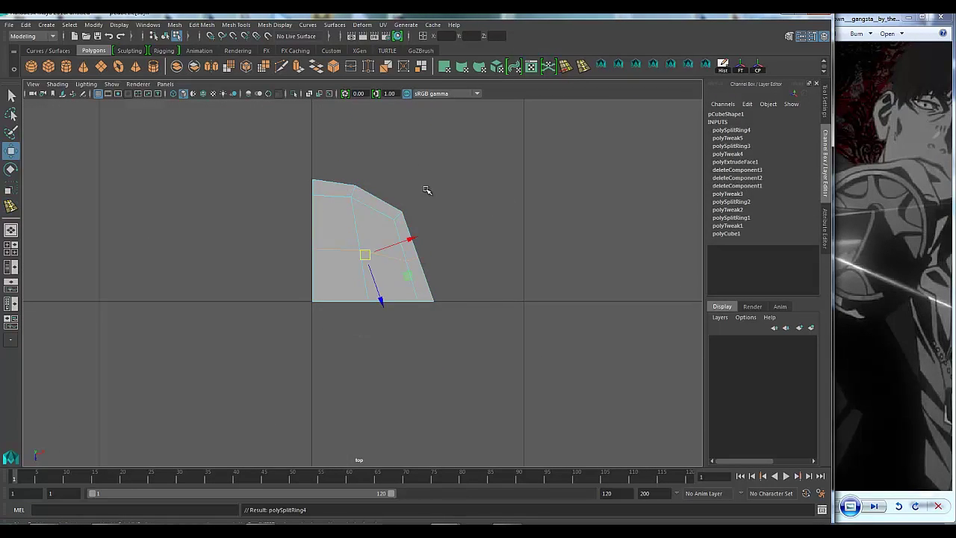
- Insert another edge loop across the tapered shape with the Insert Edge Loop tool
click(352, 229)
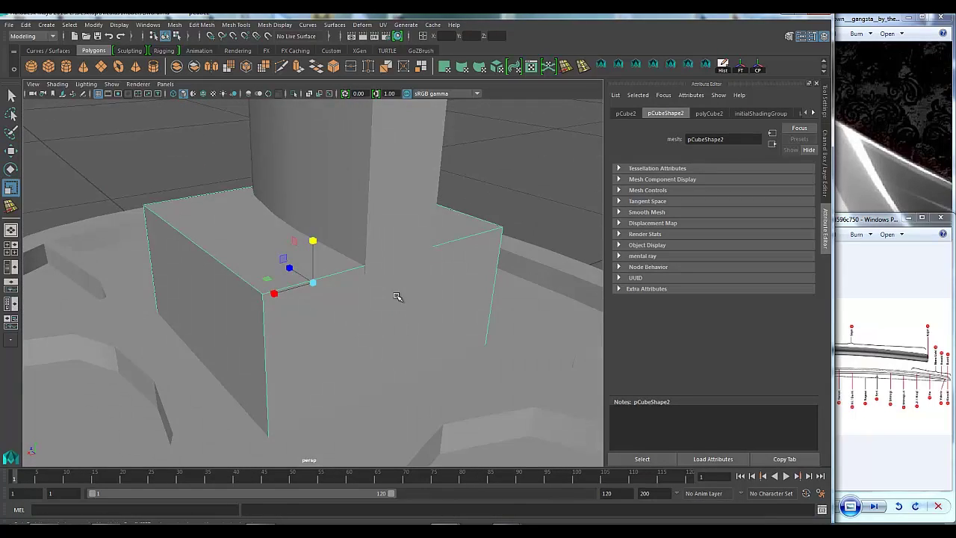
alt+drag(397, 296, 455, 307)
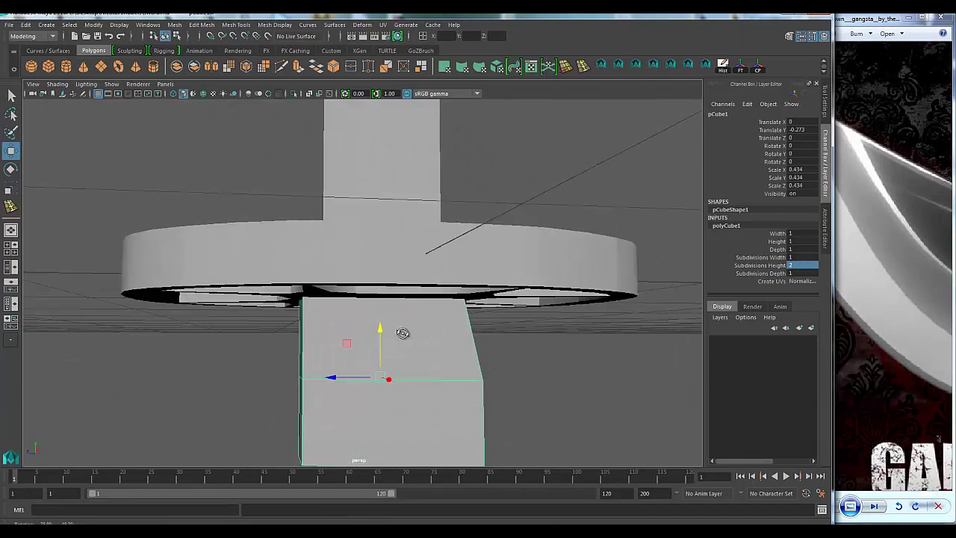
- Bevel the block pCube1 under the guard and reduce polyBevel1 to 2 segments
alt+drag(613, 316, 679, 242)
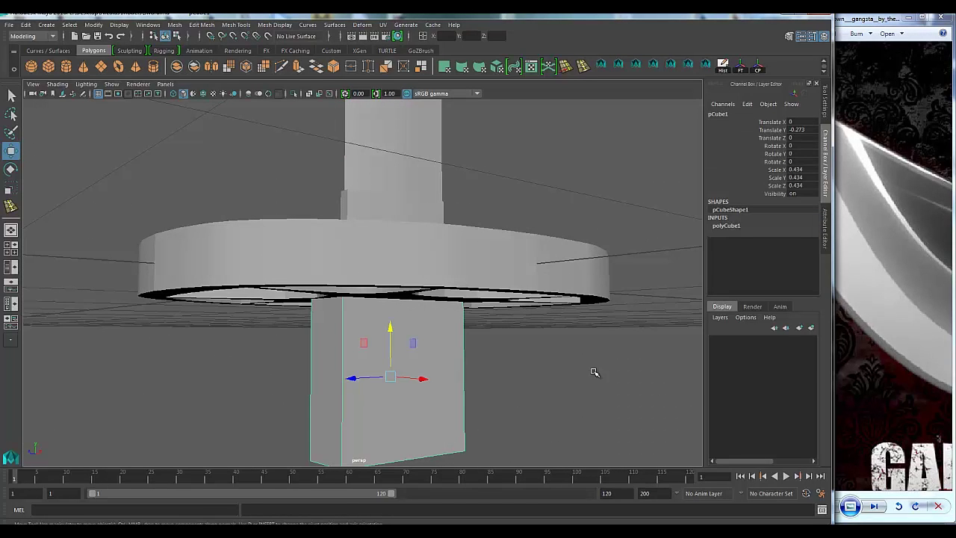
alt+drag(594, 372, 523, 314)
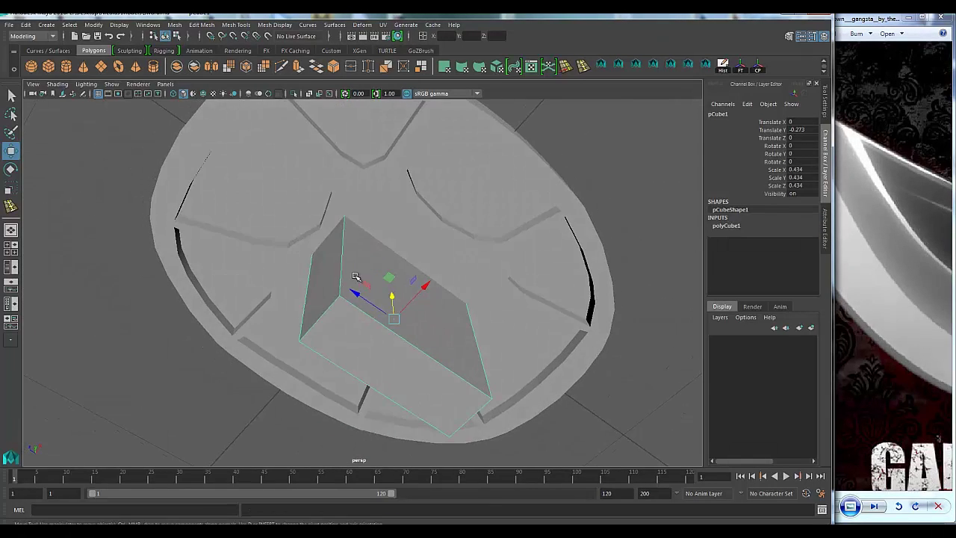
click(202, 24)
click(213, 61)
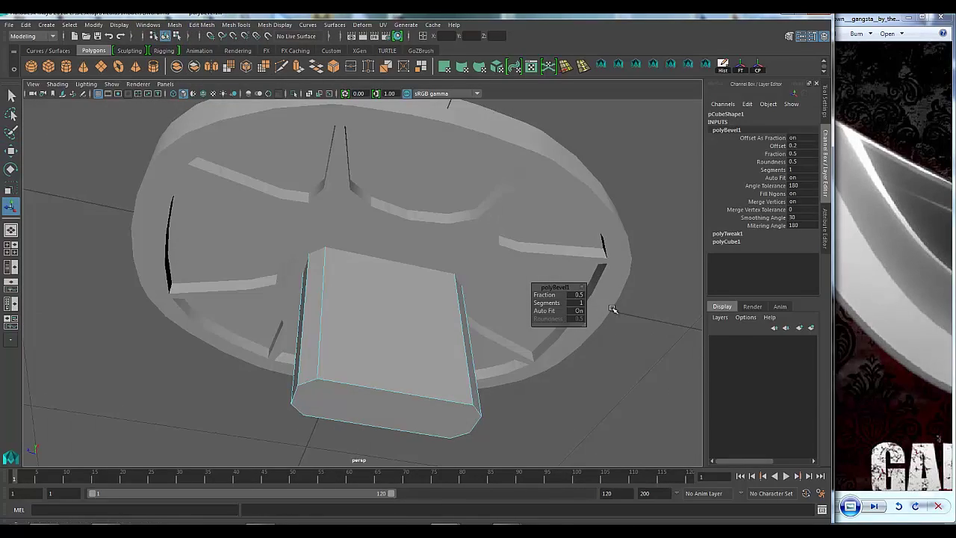
mouse_move(430, 300)
alt+mouse_down()
mouse_move(401, 246)
mouse_move(401, 278)
mouse_move(359, 292)
mouse_move(487, 299)
mouse_move(310, 270)
alt+mouse_up()
middle_drag(551, 310, 522, 311)
mouse_move(523, 311)
alt+mouse_down()
mouse_move(425, 279)
mouse_move(470, 235)
mouse_move(399, 320)
mouse_move(406, 303)
alt+mouse_up()
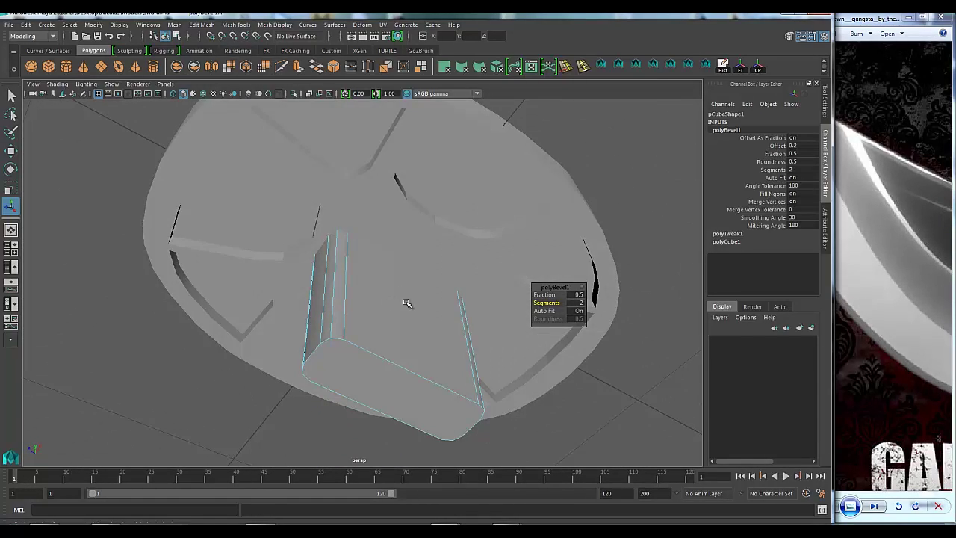
mouse_move(402, 360)
alt+mouse_down()
mouse_move(387, 294)
mouse_move(438, 297)
mouse_move(281, 70)
alt+mouse_up()
scroll(386, 295, up, 5)
- Cut new edges into the bevelled block with Multi-Cut, checking its corners and sides
click(281, 67)
alt+drag(404, 299, 431, 291)
scroll(431, 291, down, 3)
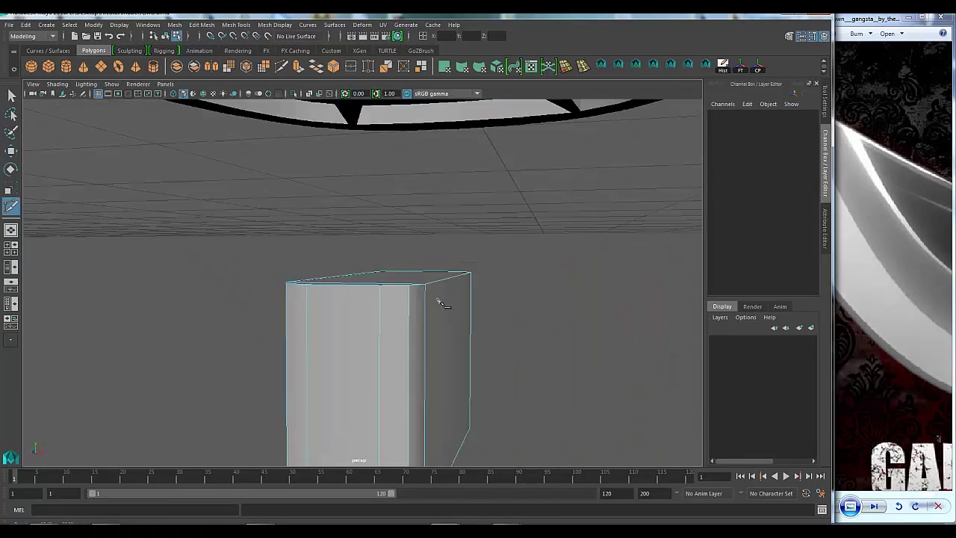
scroll(431, 291, up, 3)
scroll(431, 291, up, 5)
scroll(431, 291, down, 5)
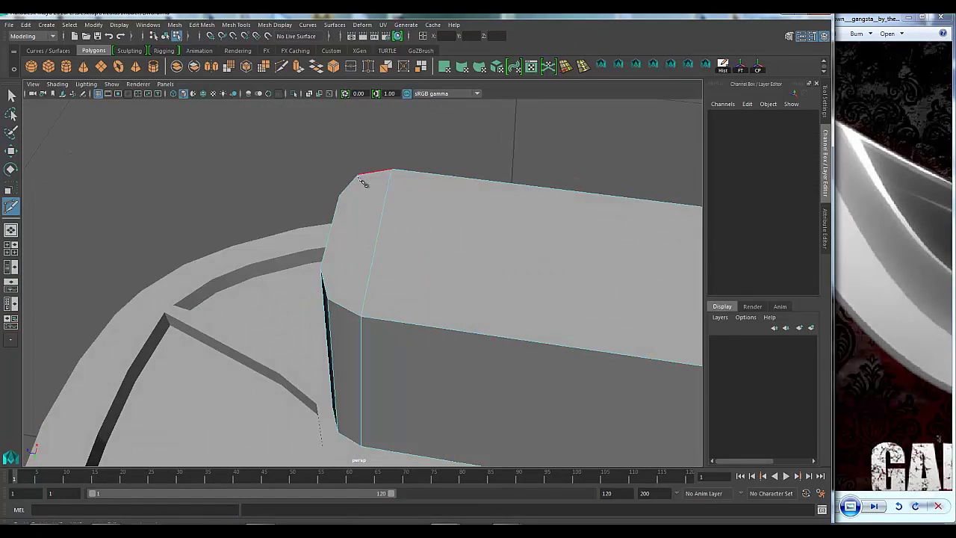
scroll(384, 273, down, 5)
alt+drag(506, 305, 571, 93)
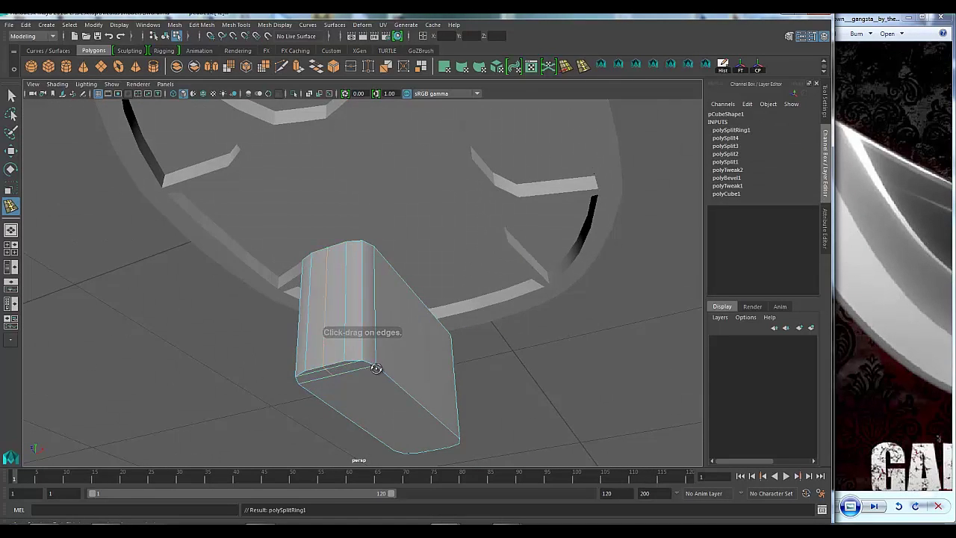
alt+drag(377, 368, 333, 418)
mouse_move(482, 258)
alt+mouse_down()
mouse_move(533, 314)
mouse_move(501, 297)
mouse_move(492, 183)
mouse_move(312, 366)
alt+mouse_up()
- Add further edges, then select a block edge and adjust it with Move and Scale
key(y)
key(w)
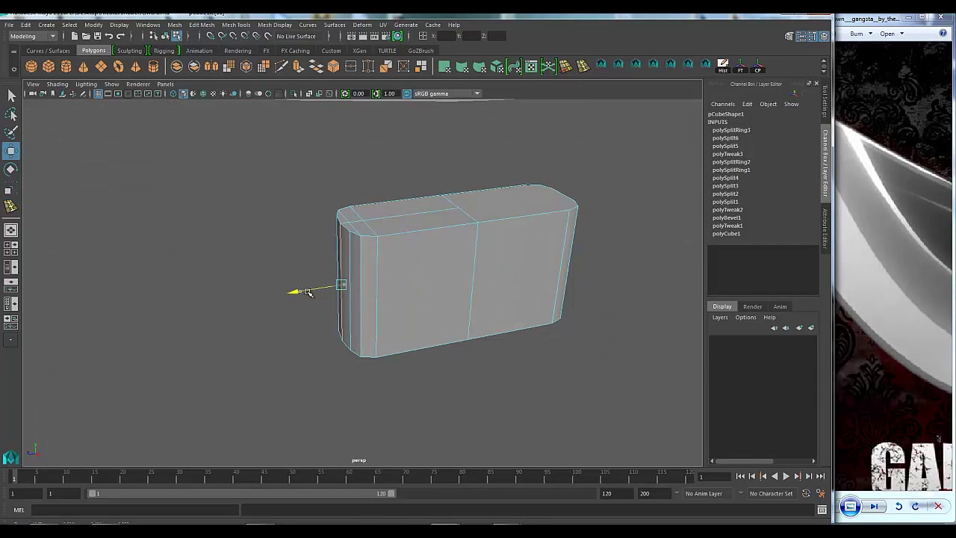
alt+drag(308, 292, 301, 277)
mouse_move(334, 217)
alt+mouse_down()
mouse_move(478, 246)
mouse_move(384, 274)
mouse_move(317, 228)
alt+mouse_up()
click(394, 373)
mouse_move(394, 374)
alt+mouse_down()
mouse_move(476, 306)
mouse_move(279, 249)
mouse_move(311, 224)
mouse_move(296, 254)
mouse_move(274, 257)
mouse_move(363, 226)
mouse_move(290, 232)
mouse_move(316, 233)
mouse_move(301, 252)
mouse_move(388, 224)
alt+mouse_up()
click(299, 269)
key(r)
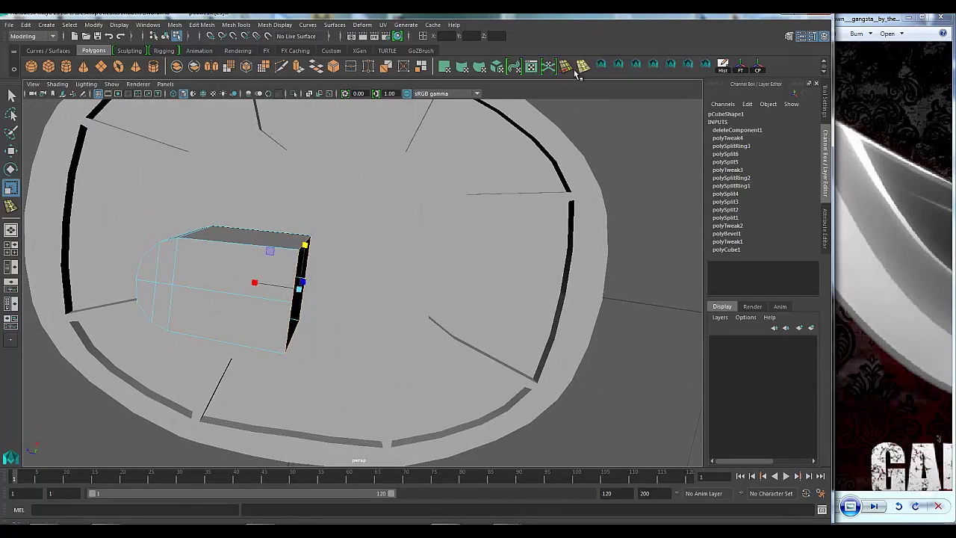
mouse_move(259, 237)
alt+mouse_down()
mouse_move(283, 215)
mouse_move(271, 211)
mouse_move(289, 374)
alt+mouse_up()
- Cut a new edge across the block and isolate it for mirroring
click(299, 336)
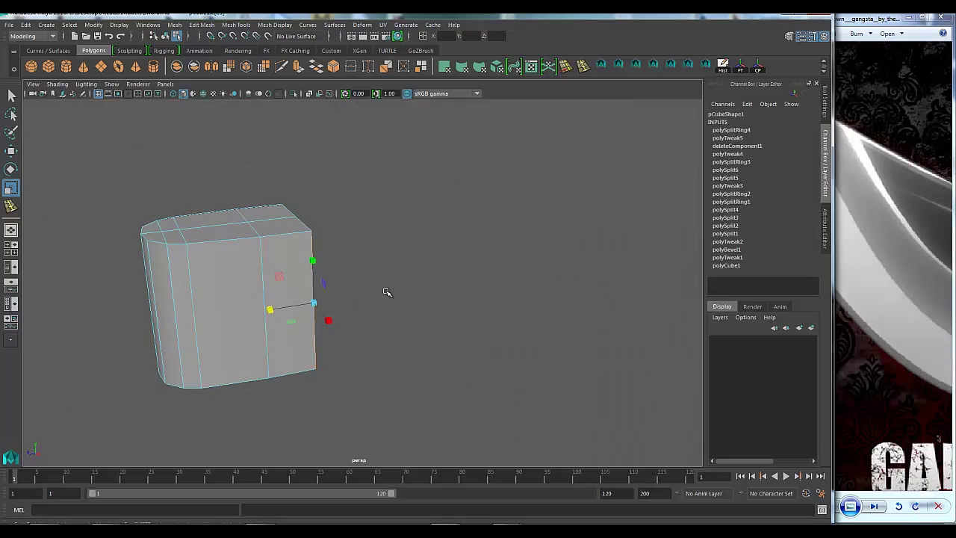
mouse_move(387, 292)
alt+mouse_down()
mouse_move(486, 229)
mouse_move(410, 261)
mouse_move(448, 239)
alt+mouse_up()
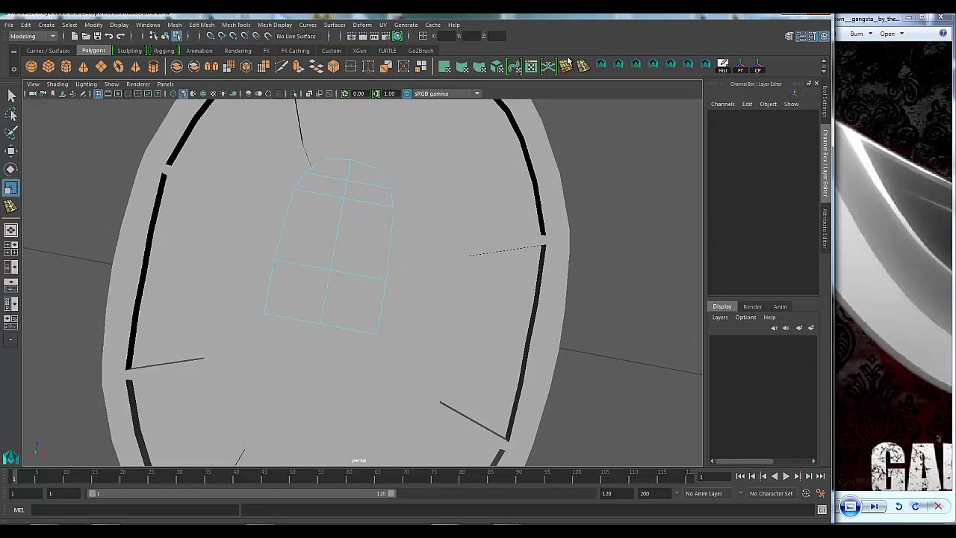
click(388, 249)
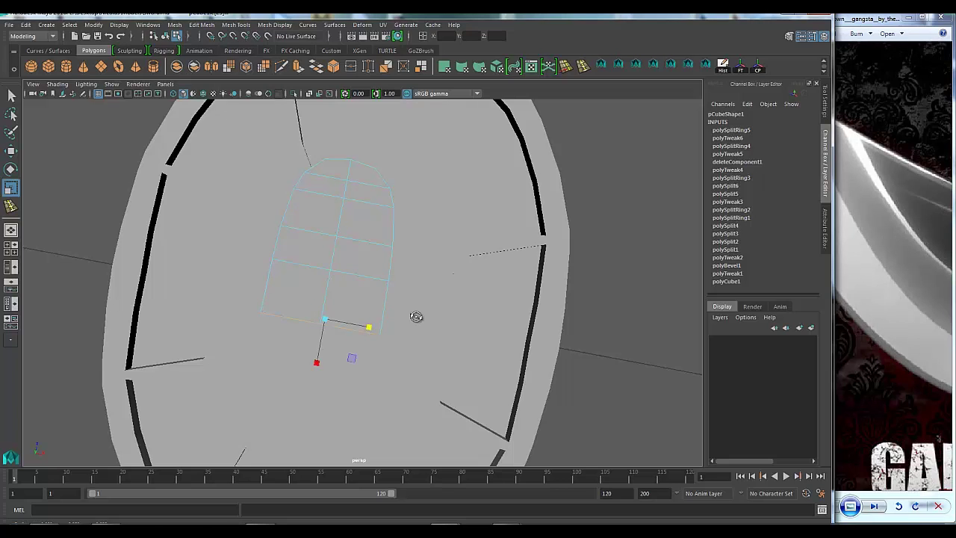
alt+drag(416, 317, 373, 298)
key(ctrl+1)
right_drag(342, 250, 384, 231)
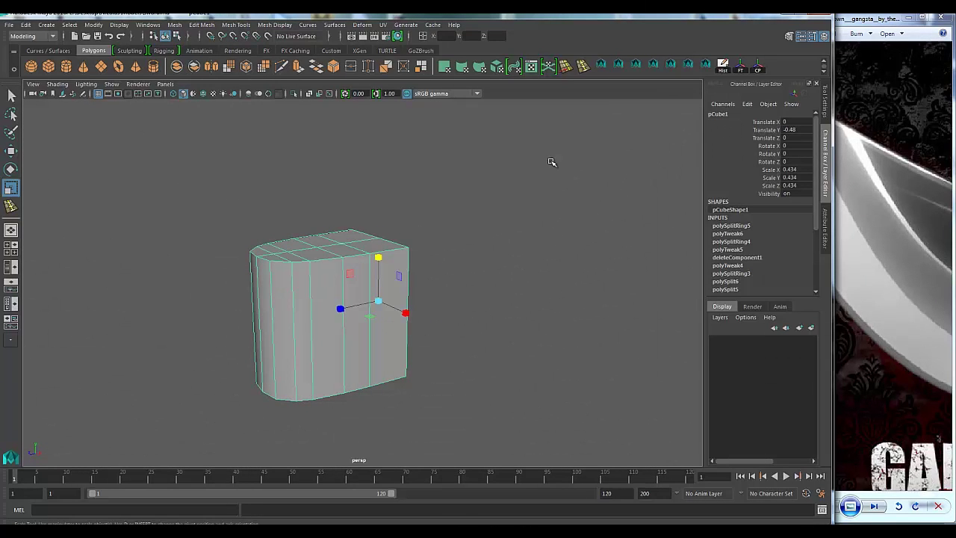
- Mirror the half block along -Z with Merge mode and move it to Y −0.165
click(211, 67)
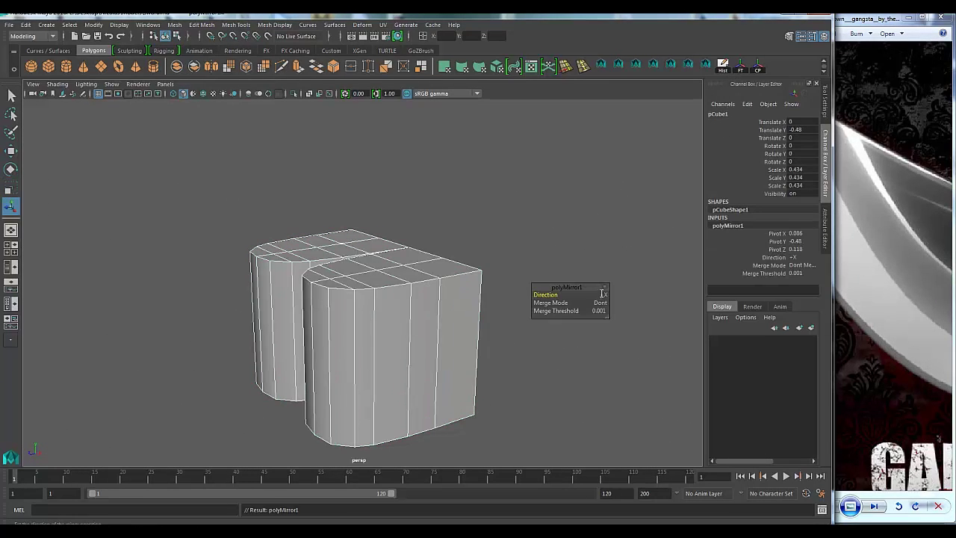
click(620, 349)
click(602, 303)
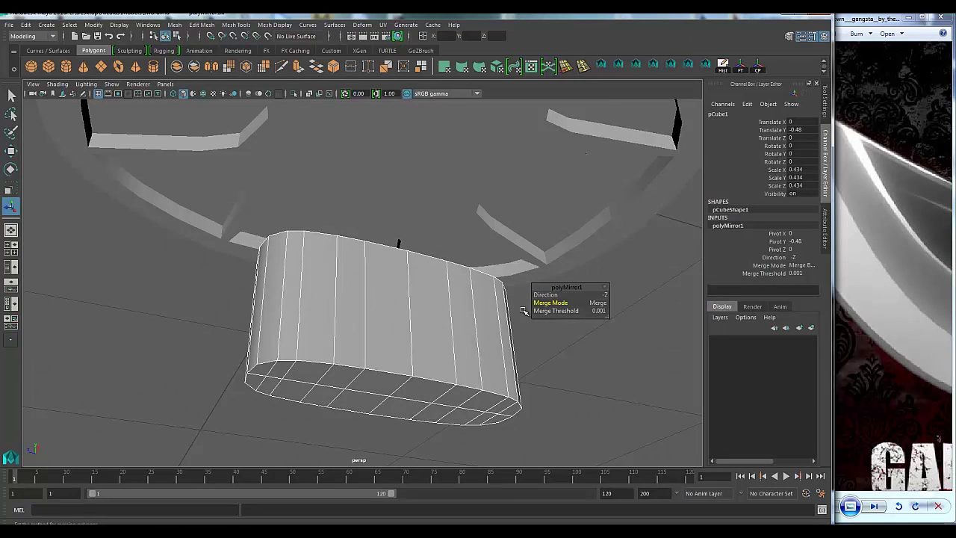
key(w)
mouse_move(523, 311)
alt+mouse_down()
mouse_move(437, 314)
mouse_move(530, 188)
mouse_move(630, 226)
mouse_move(380, 254)
alt+mouse_up()
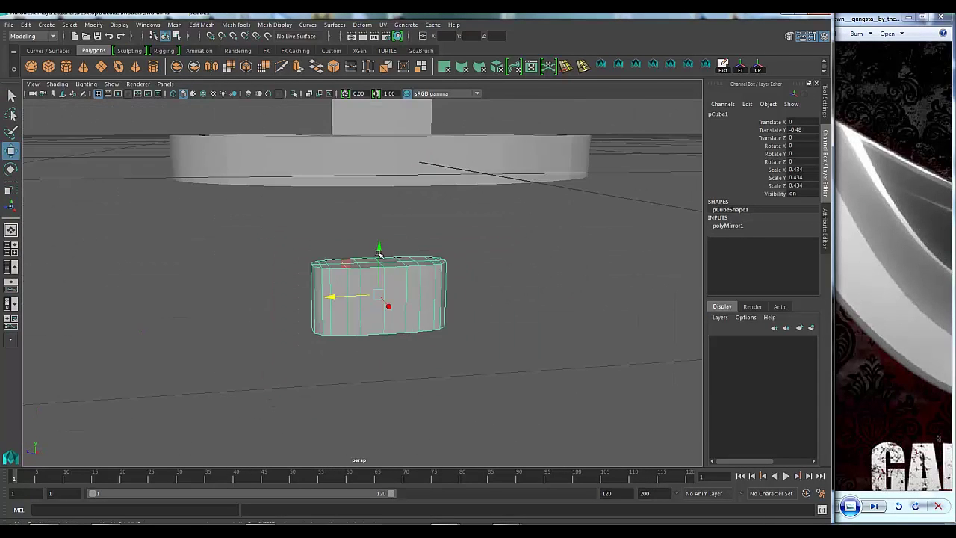
drag(379, 162, 382, 173)
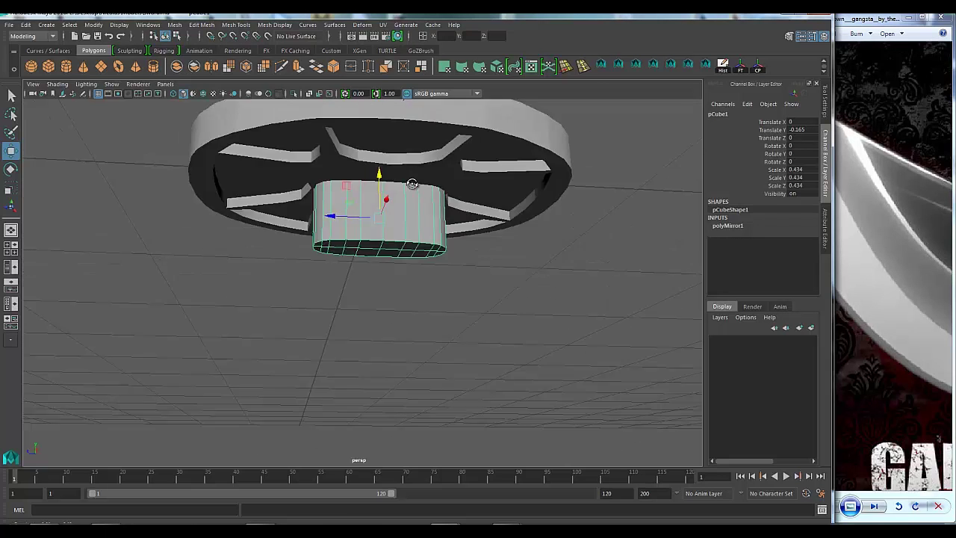
- Scale the merged piece to 0.475 so it fits snugly under the guard
alt+drag(444, 275, 405, 252)
right_drag(406, 252, 400, 299)
key(r)
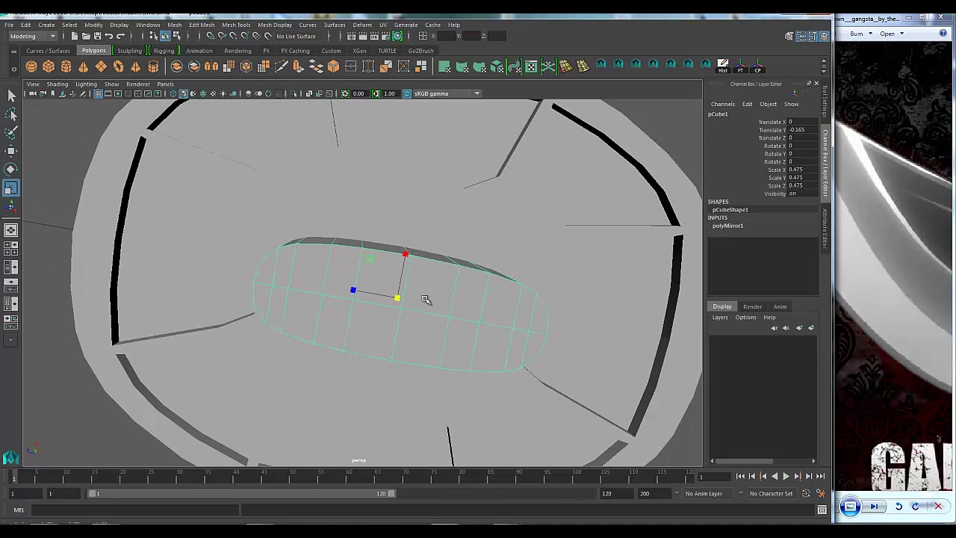
mouse_move(425, 299)
alt+mouse_down()
mouse_move(399, 223)
mouse_move(406, 264)
mouse_move(444, 309)
mouse_move(435, 234)
mouse_move(251, 198)
alt+mouse_up()
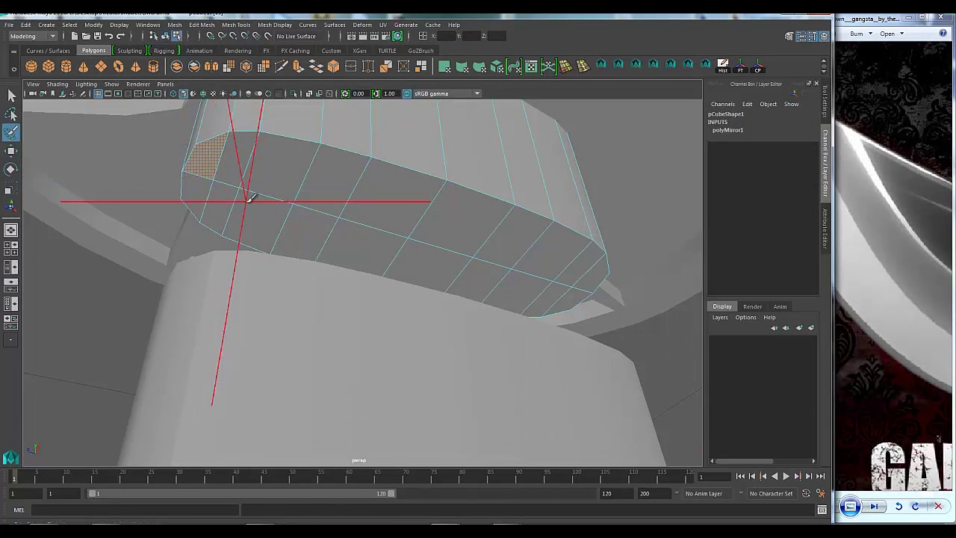
mouse_move(272, 77)
alt+mouse_down()
mouse_move(331, 213)
mouse_move(533, 299)
mouse_move(442, 357)
alt+mouse_up()
scroll(399, 288, up, 3)
scroll(398, 288, down, 5)
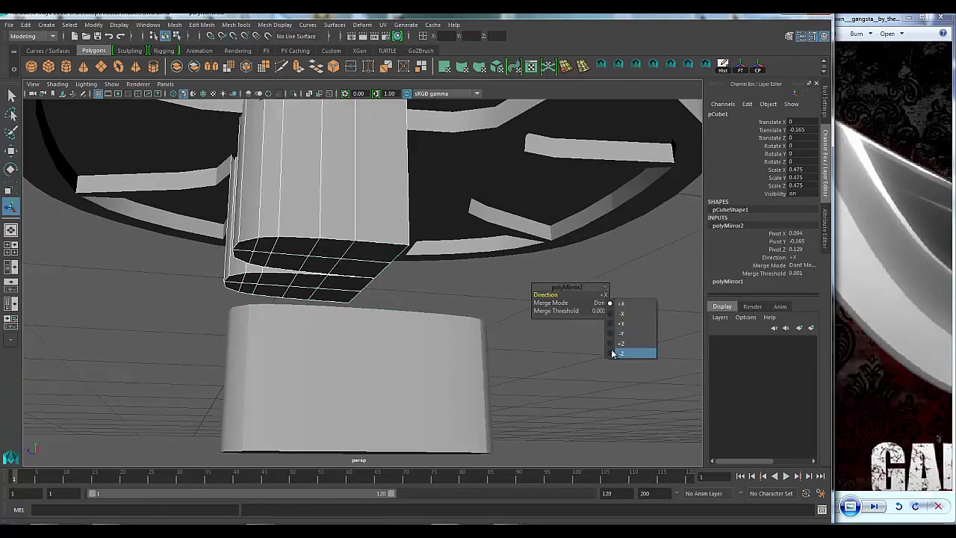
- Mirror the upper piece's geometry and choose the mirror direction
shift+right_drag(531, 290, 632, 351)
key(w)
alt+drag(416, 246, 450, 171)
click(518, 326)
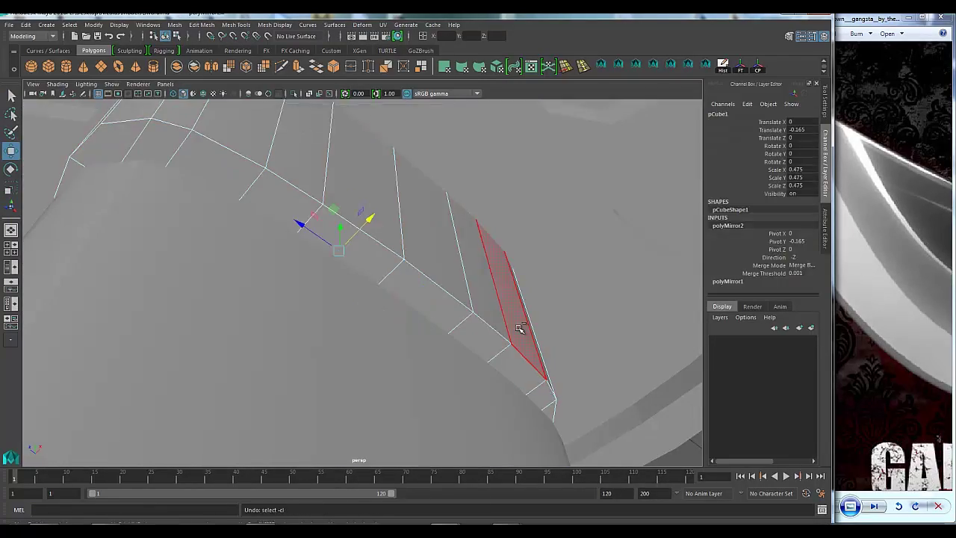
alt+drag(518, 327, 412, 229)
scroll(411, 229, up, 3)
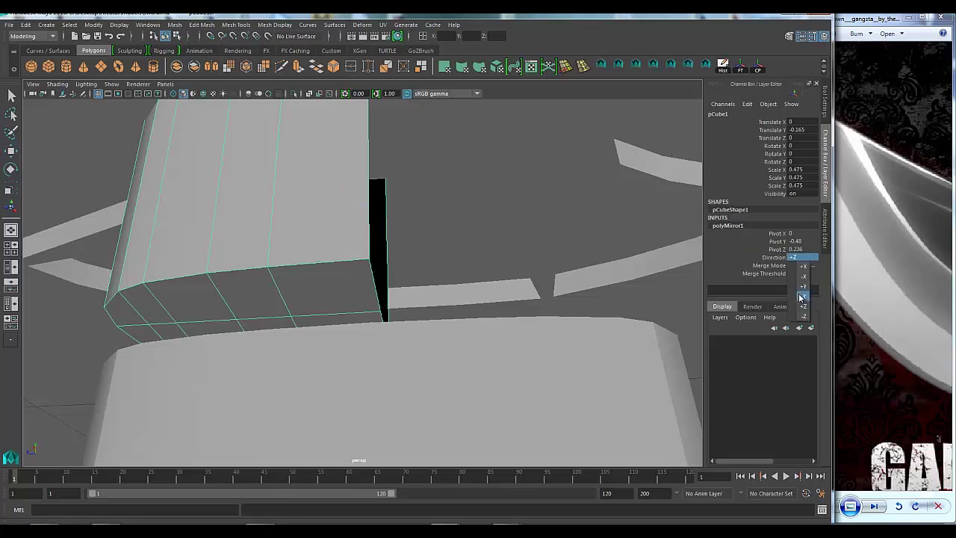
click(801, 297)
alt+drag(342, 363, 316, 351)
- Select an edge loop, the Sword_Guard, and the handle block, then resize the handle block
right_drag(342, 289, 426, 231)
double_click(361, 267)
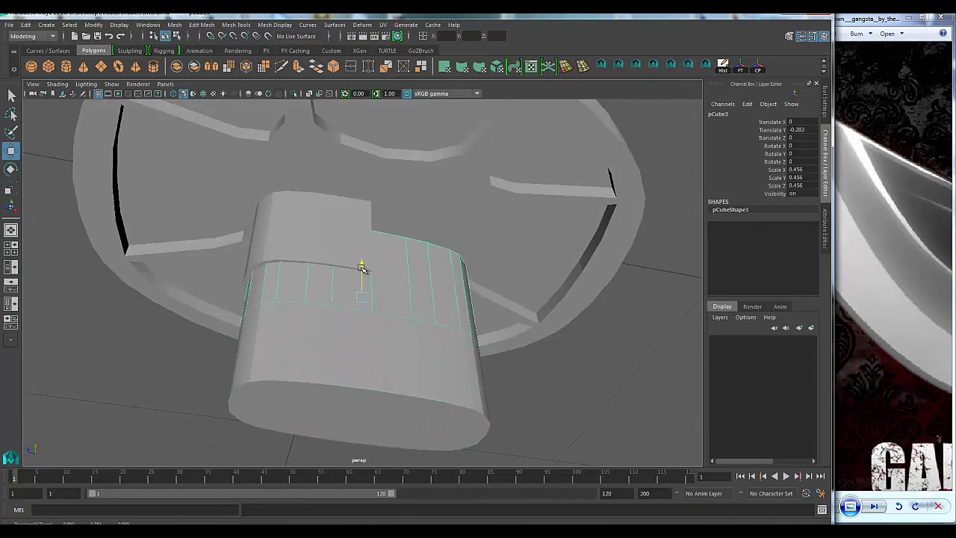
mouse_move(361, 265)
alt+mouse_down()
mouse_move(369, 241)
mouse_move(356, 209)
mouse_move(456, 224)
mouse_move(351, 299)
alt+mouse_up()
key(w)
click(456, 224)
click(351, 299)
scroll(346, 311, up, 3)
key(r)
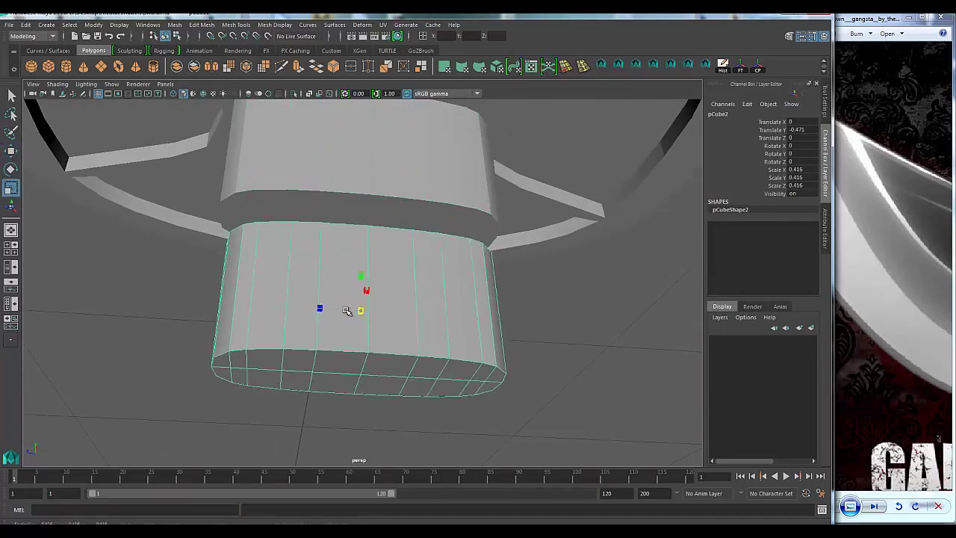
alt+drag(366, 240, 191, 275)
click(192, 275)
- Extrude the handle block's ring of faces twice to form a recessed rim
shift+double_click(296, 309)
key(ctrl+e)
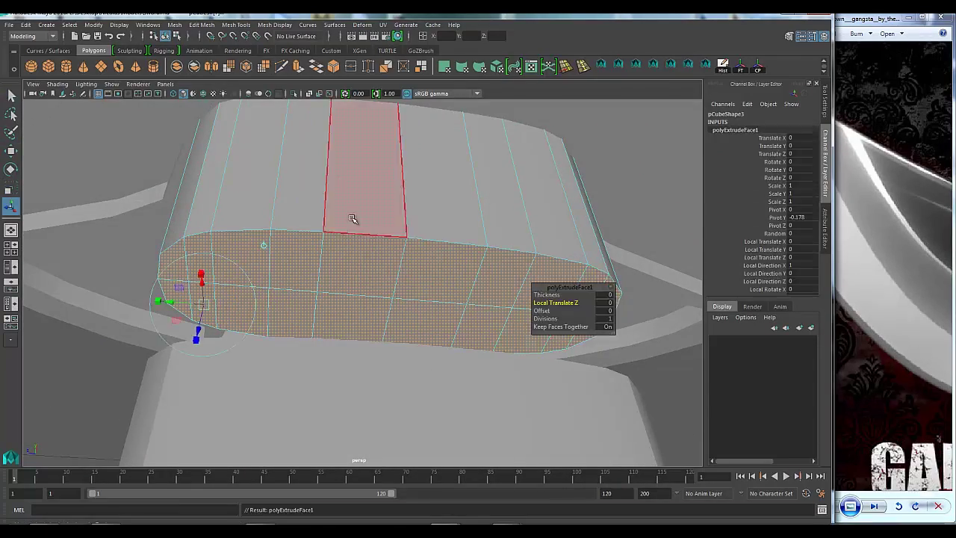
mouse_move(354, 215)
alt+mouse_down()
mouse_move(316, 269)
mouse_move(519, 248)
mouse_move(493, 298)
mouse_move(234, 227)
mouse_move(296, 194)
mouse_move(145, 272)
mouse_move(384, 171)
mouse_move(420, 342)
mouse_move(301, 279)
mouse_move(429, 278)
mouse_move(456, 264)
mouse_move(434, 320)
mouse_move(399, 352)
mouse_move(434, 366)
alt+mouse_up()
key(ctrl+z)
key(ctrl+e)
click(428, 278)
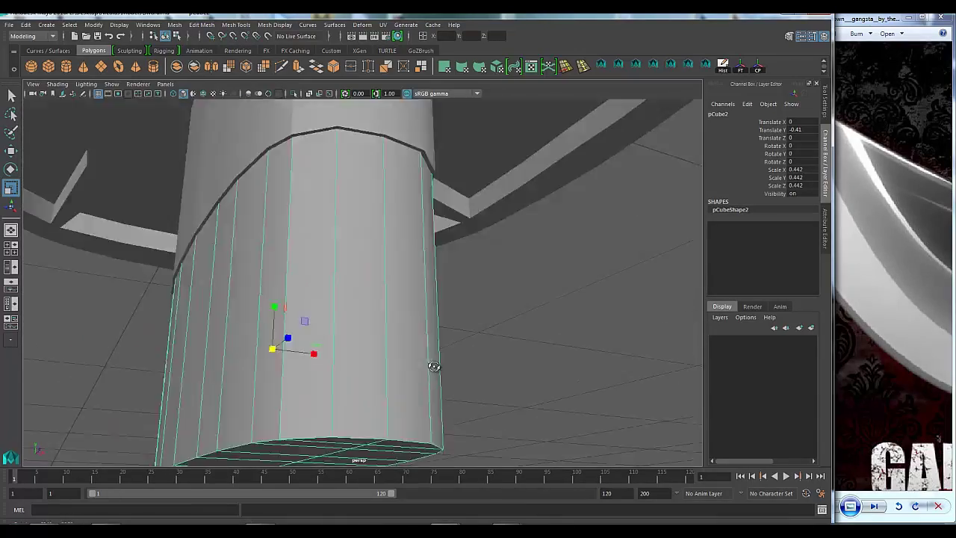
key(space)
key(space)
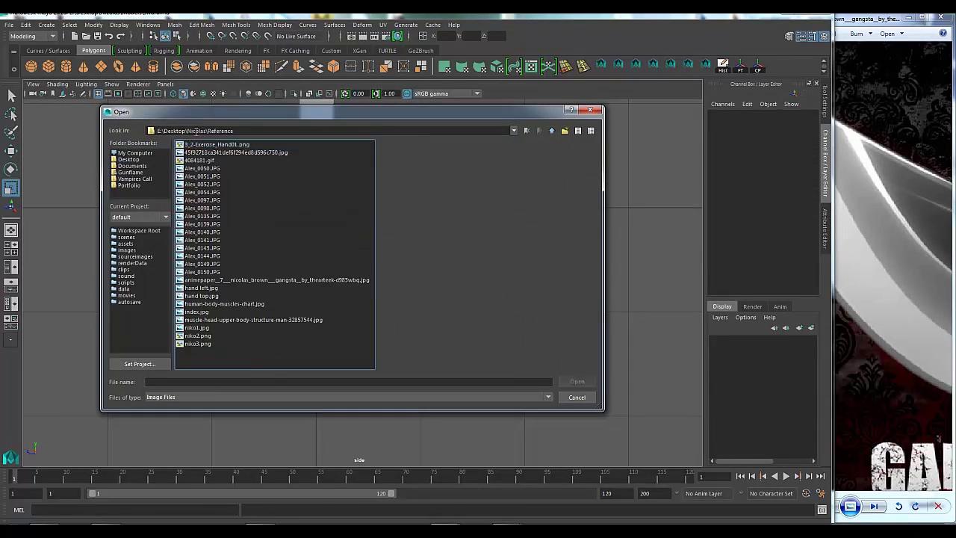
- Import the katana reference image as an image plane behind the side view
click(576, 381)
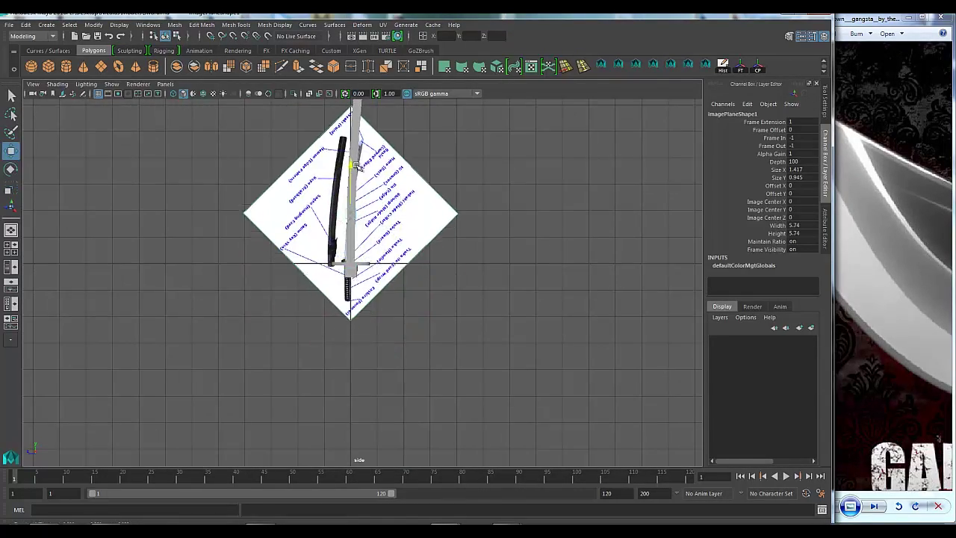
scroll(357, 166, up, 2)
scroll(349, 200, up, 5)
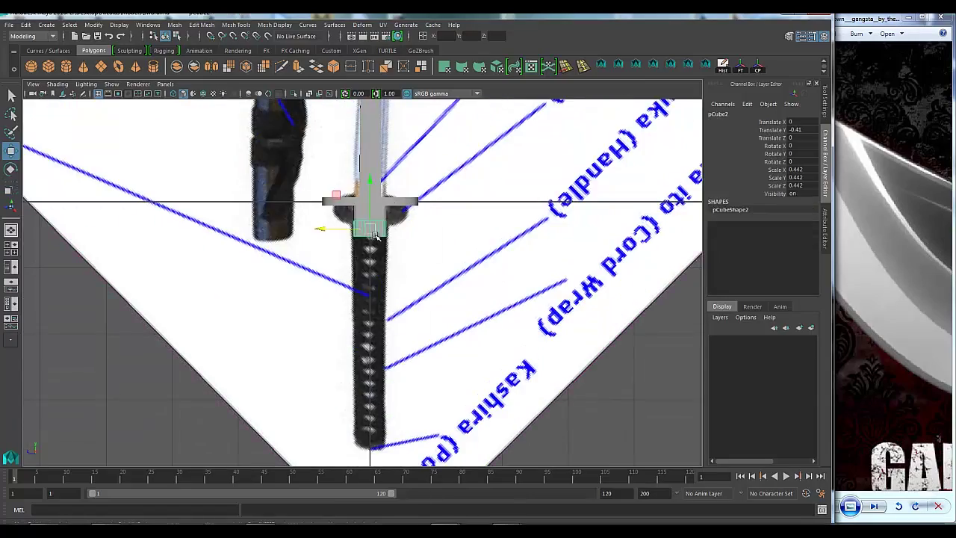
scroll(427, 271, up, 3)
alt+drag(426, 271, 357, 266)
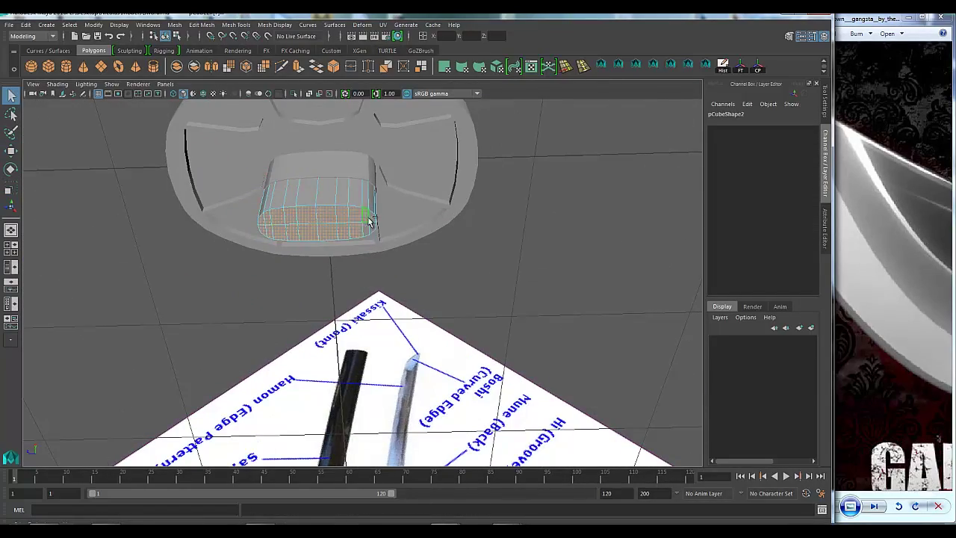
key(w)
key(space)
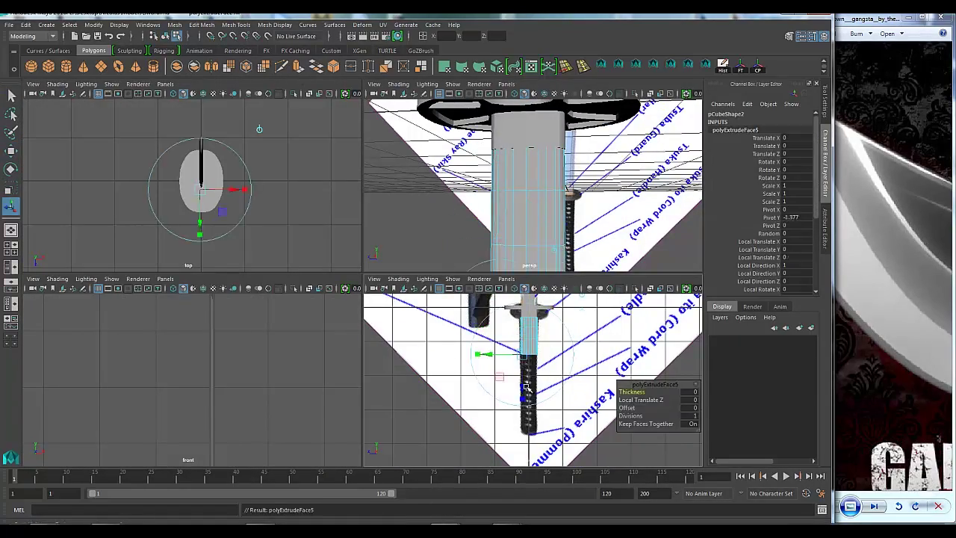
key(space)
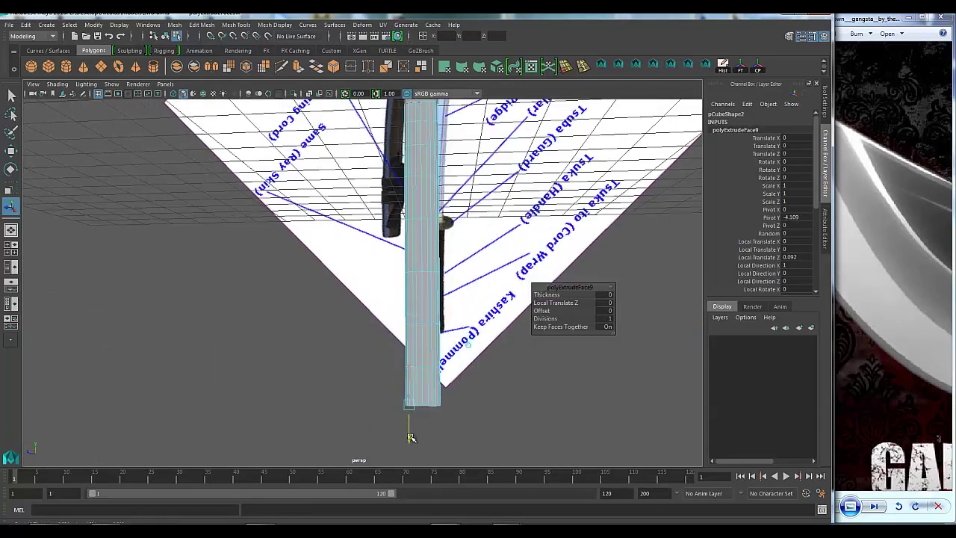
- Select an edge loop on the handle and move it to lengthen the grip
alt+drag(406, 427, 487, 268)
mouse_move(471, 381)
alt+mouse_down()
mouse_move(497, 276)
mouse_move(494, 299)
mouse_move(457, 277)
alt+mouse_up()
scroll(458, 276, up, 5)
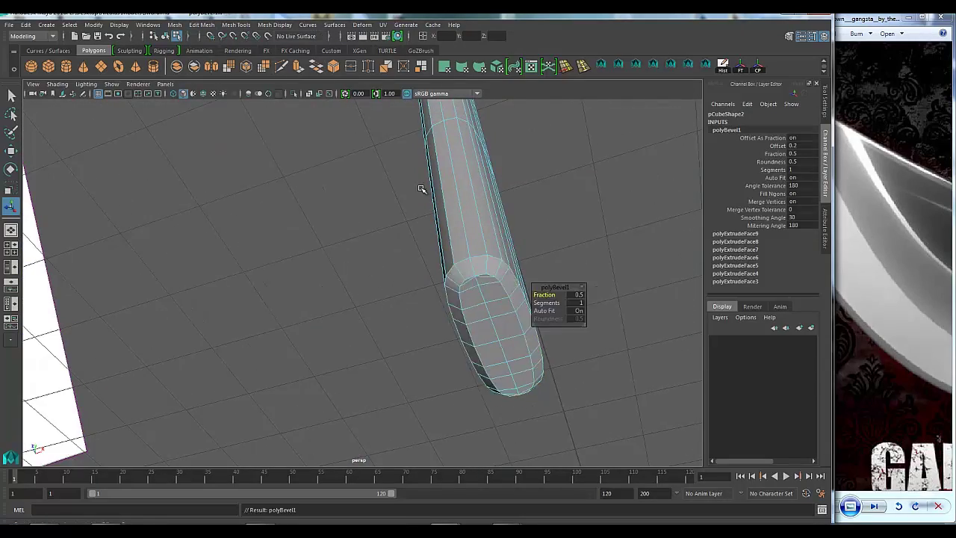
mouse_move(421, 189)
alt+mouse_down()
mouse_move(551, 228)
mouse_move(458, 348)
mouse_move(539, 238)
mouse_move(434, 249)
mouse_move(459, 335)
alt+mouse_up()
double_click(539, 237)
key(w)
scroll(422, 275, up, 3)
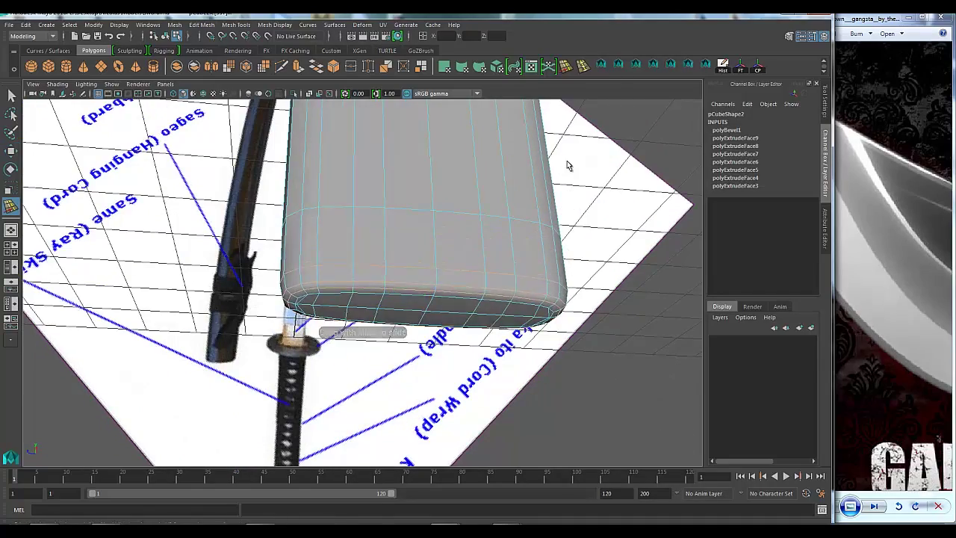
mouse_move(568, 165)
alt+mouse_down()
mouse_move(516, 262)
mouse_move(454, 262)
alt+mouse_up()
mouse_move(416, 169)
alt+mouse_down()
mouse_move(452, 196)
mouse_move(371, 216)
alt+mouse_up()
- Tweak the handle end's vertices to match the katana reference
shift+right_drag(337, 220, 322, 231)
mouse_move(587, 186)
alt+mouse_down()
mouse_move(490, 260)
mouse_move(473, 314)
alt+mouse_up()
right_drag(236, 236, 252, 250)
mouse_move(251, 250)
alt+mouse_down()
mouse_move(448, 299)
mouse_move(592, 317)
alt+mouse_up()
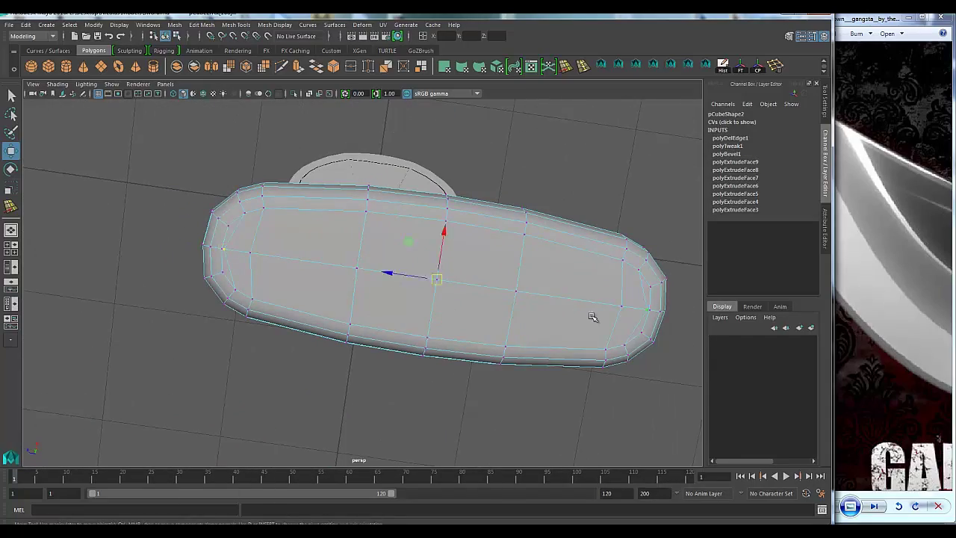
mouse_move(527, 273)
alt+mouse_down()
mouse_move(480, 273)
mouse_move(422, 374)
mouse_move(715, 88)
alt+mouse_up()
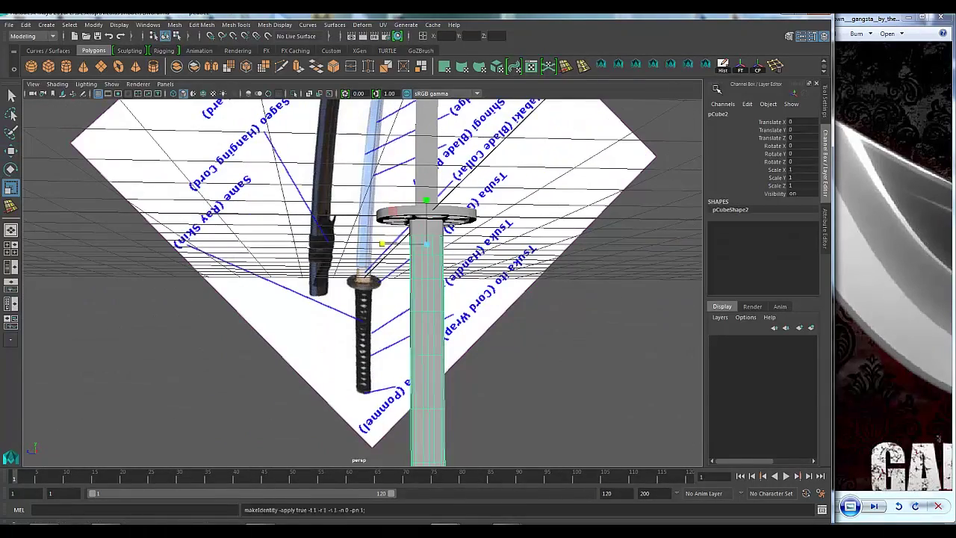
- Raise Sword_handle1 along the reference blade and rotate it 180 degrees in X
alt+drag(476, 292, 464, 284)
text(Sword)
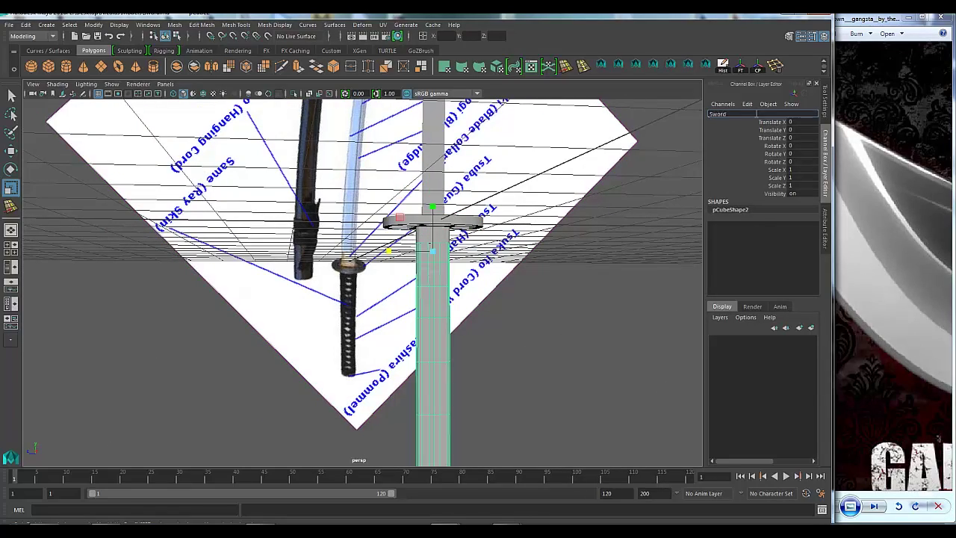
click(519, 384)
click(429, 363)
key(w)
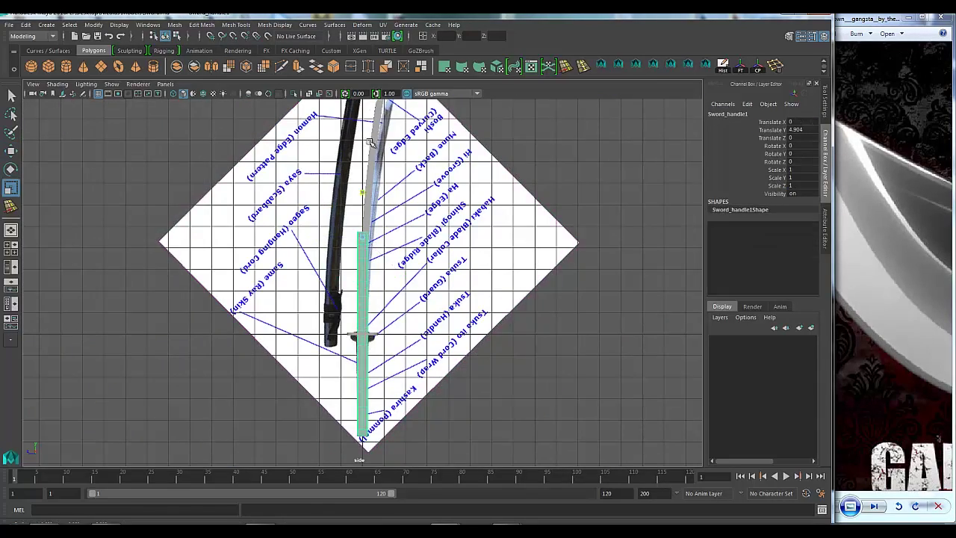
drag(371, 141, 413, 154)
key(e)
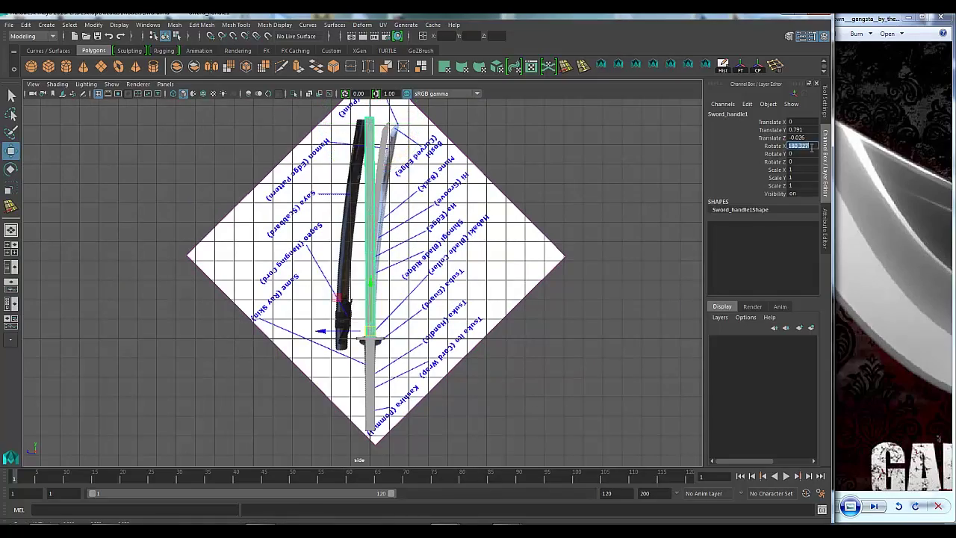
scroll(459, 266, up, 5)
scroll(459, 267, down, 5)
- Try a default lattice on the blade from the Animation menu set, then undo it
click(202, 24)
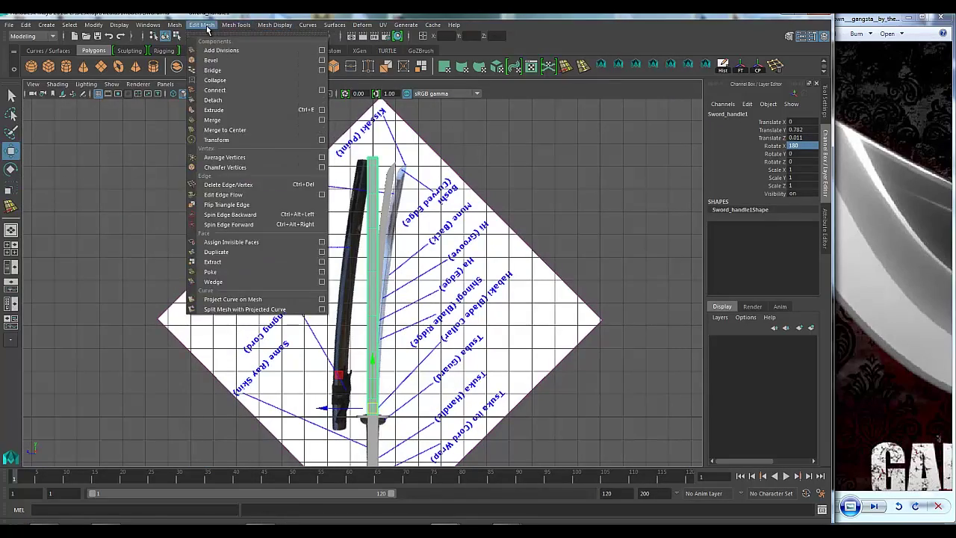
click(30, 36)
click(349, 61)
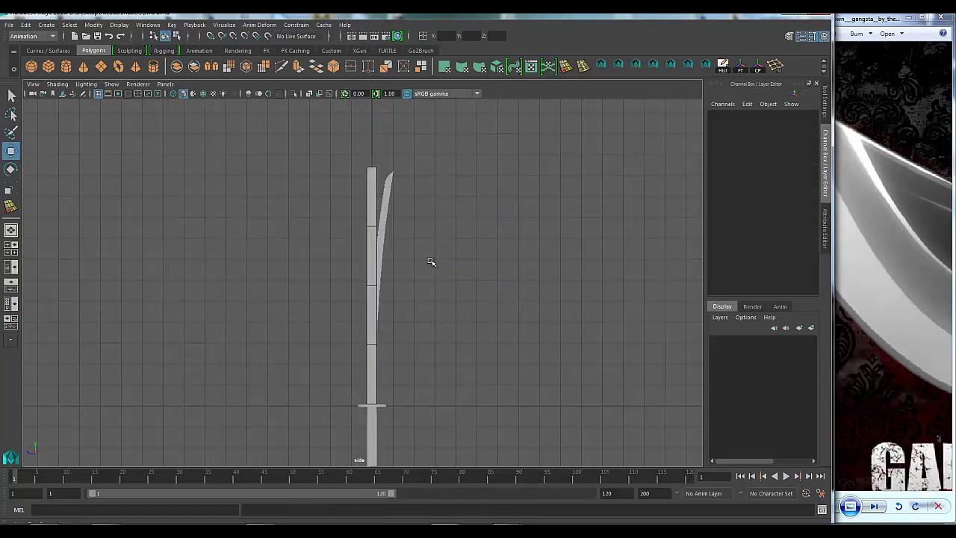
scroll(651, 327, up, 5)
alt+middle_drag(651, 326, 471, 331)
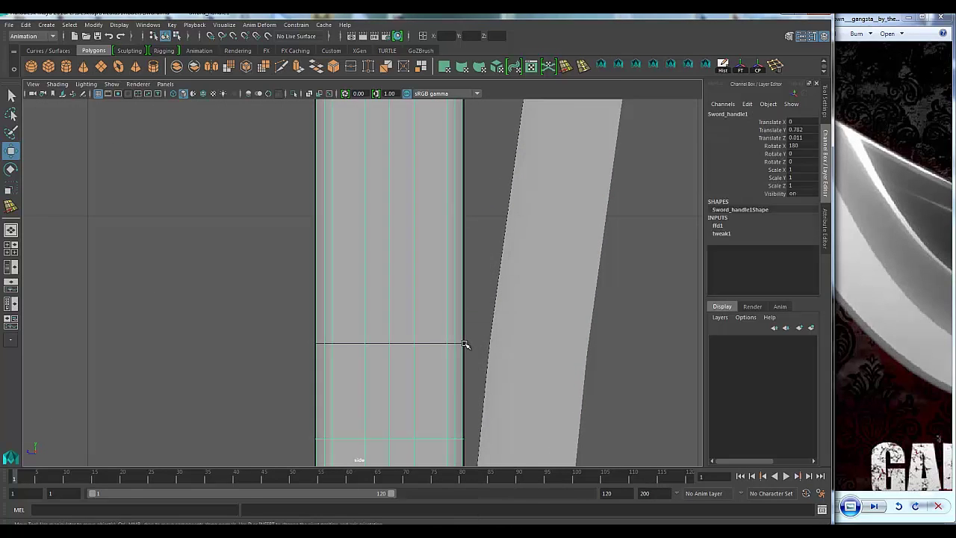
scroll(480, 311, down, 5)
key(ctrl+z)
- Create a 4×5×4 lattice, bend its upper points into a curve, and assign a Blinn
click(259, 24)
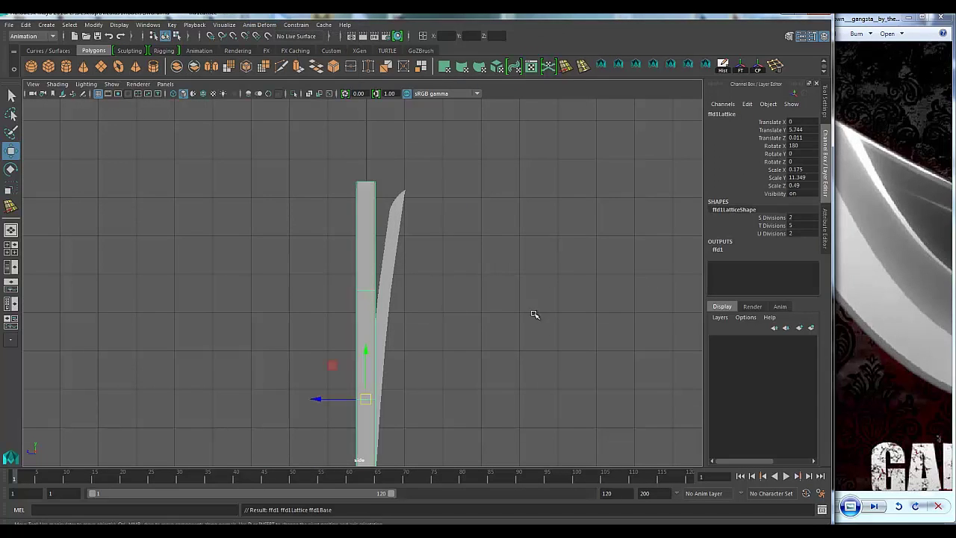
text(4)
key(Return)
key(F8)
drag(352, 177, 387, 213)
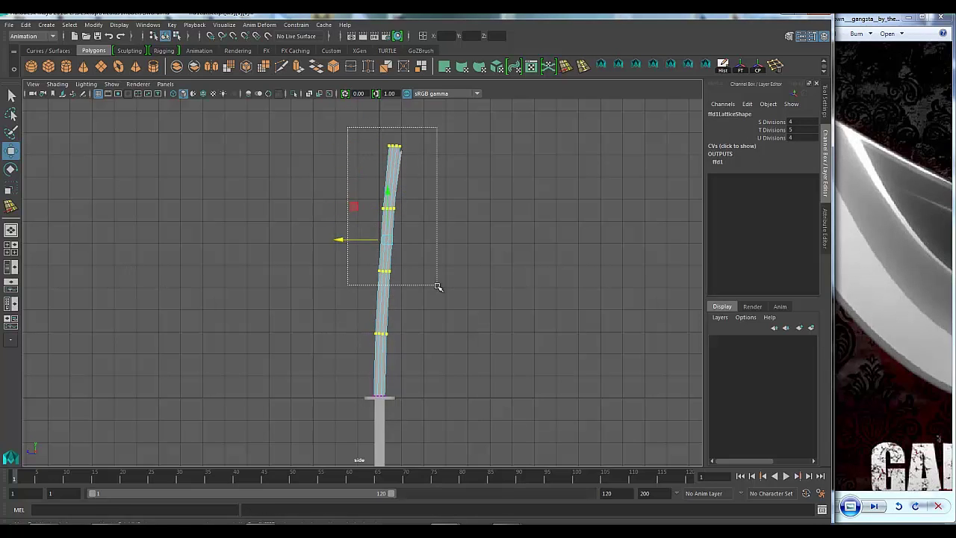
mouse_move(427, 187)
alt+mouse_down()
mouse_move(505, 336)
mouse_move(385, 364)
alt+mouse_up()
click(459, 452)
- Select and frame Sword_handle1 in a wireframe side view
click(292, 401)
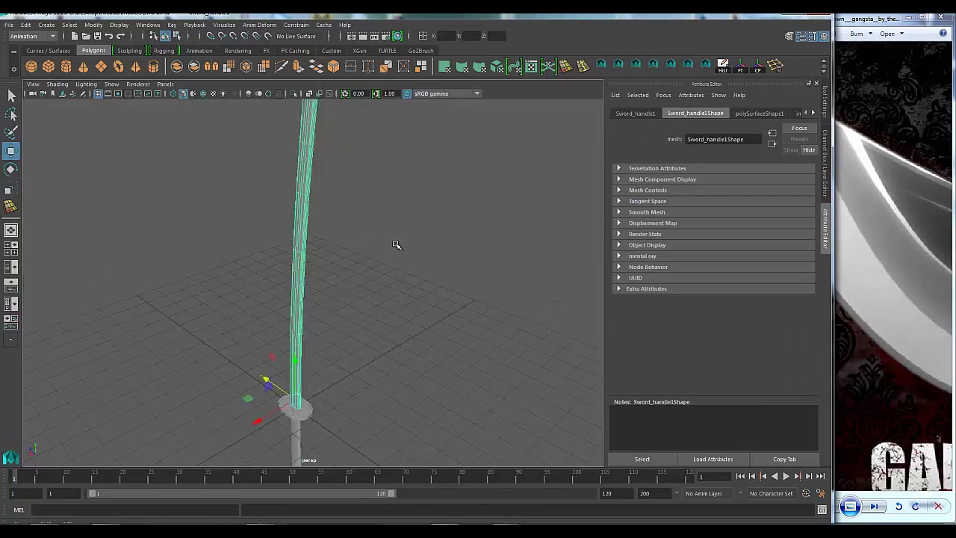
mouse_move(395, 245)
alt+mouse_down()
mouse_move(329, 272)
mouse_move(424, 302)
mouse_move(433, 215)
alt+mouse_up()
click(328, 273)
key(f)
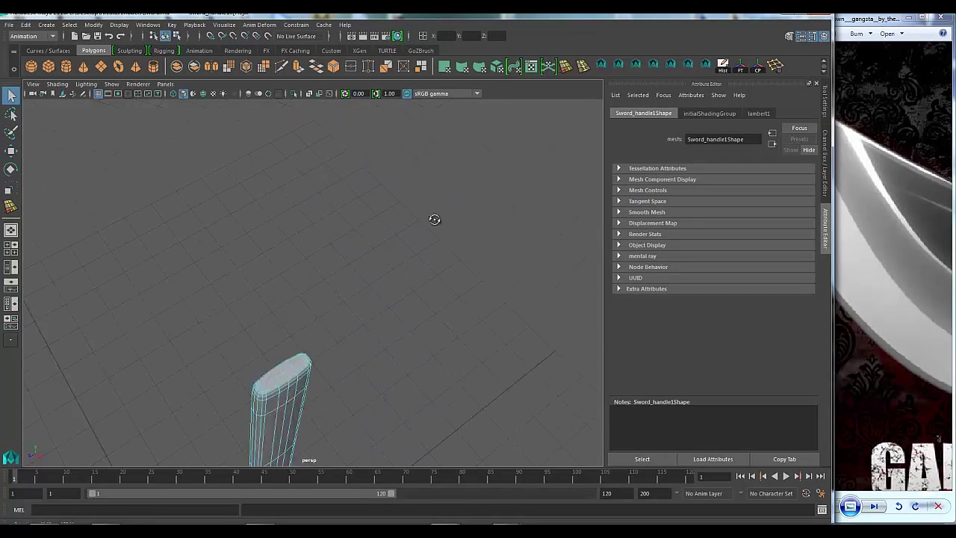
key(4)
- Extrude the piece's end face three times, scaling the first section down
key(ctrl+e)
mouse_move(432, 342)
mouse_down()
mouse_move(252, 234)
mouse_move(279, 208)
mouse_up()
key(5)
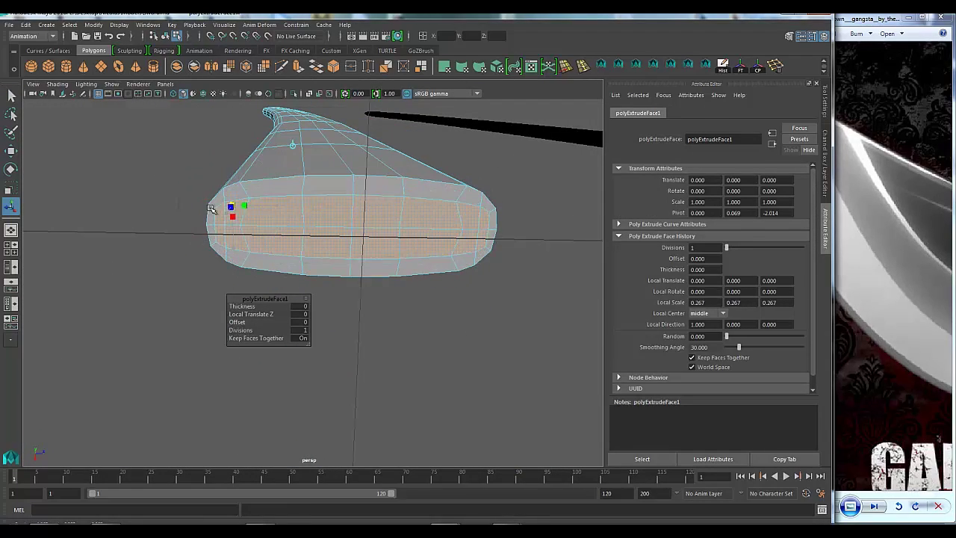
alt+drag(212, 208, 299, 246)
key(ctrl+e)
key(4)
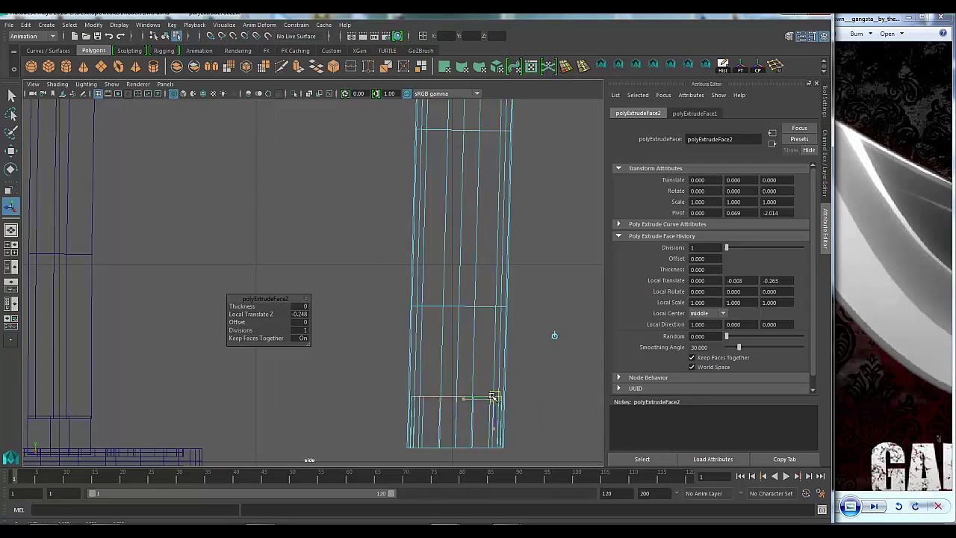
key(space)
key(5)
key(ctrl+e)
key(4)
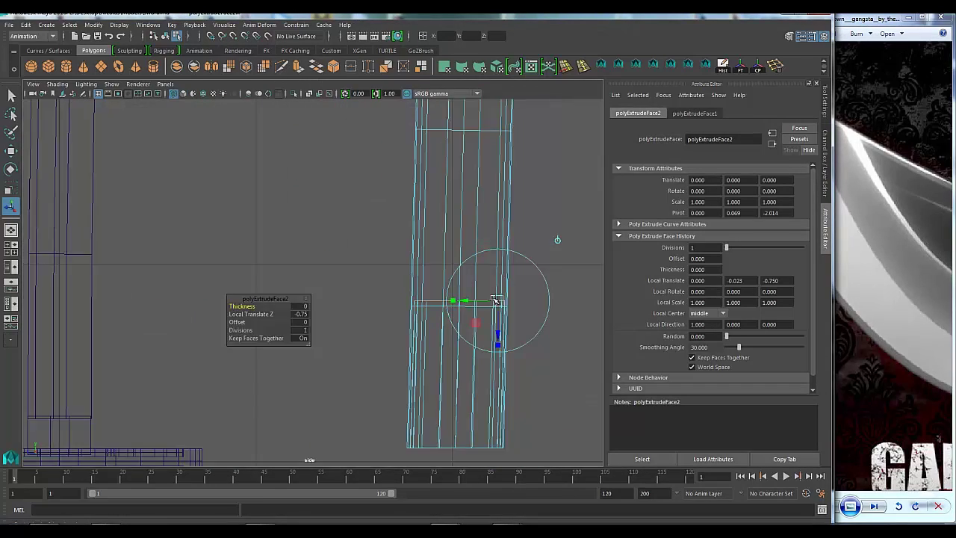
- Extrude further sections, pulling and bending the top to follow the curved blade
key(5)
key(4)
key(ctrl+e)
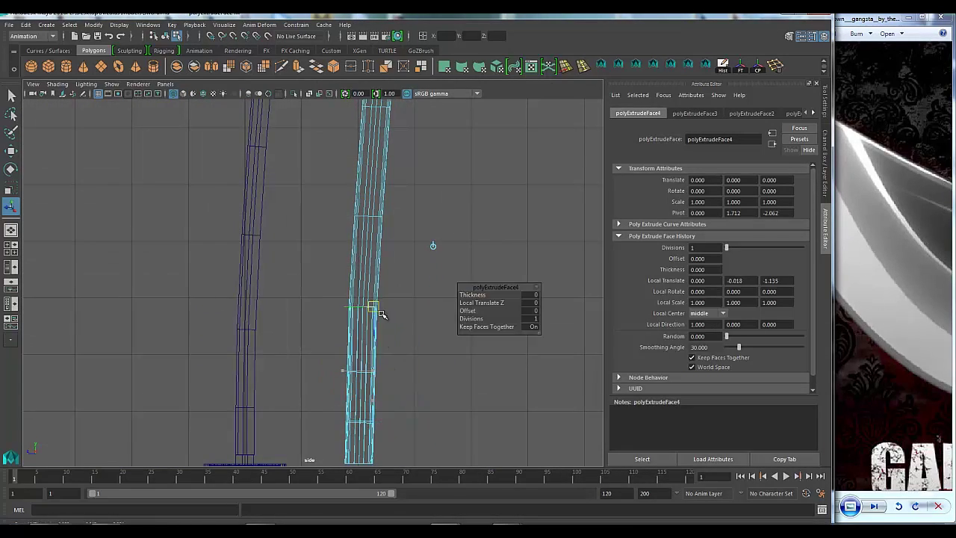
key(ctrl+e)
key(ctrl+e)
key(ctrl+e)
drag(409, 203, 420, 131)
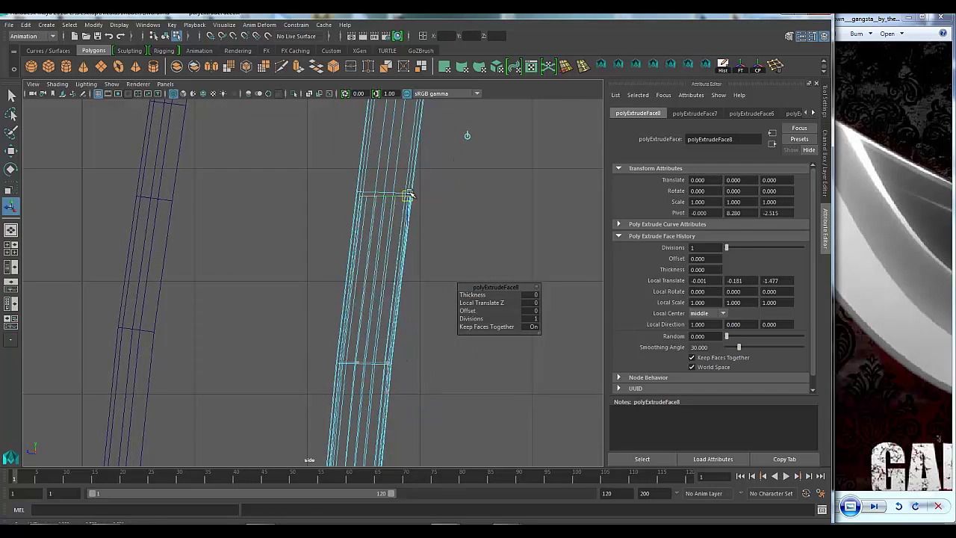
drag(409, 195, 427, 187)
click(530, 220)
key(space)
- Show the models shaded and freeze transforms on the sword handle
key(5)
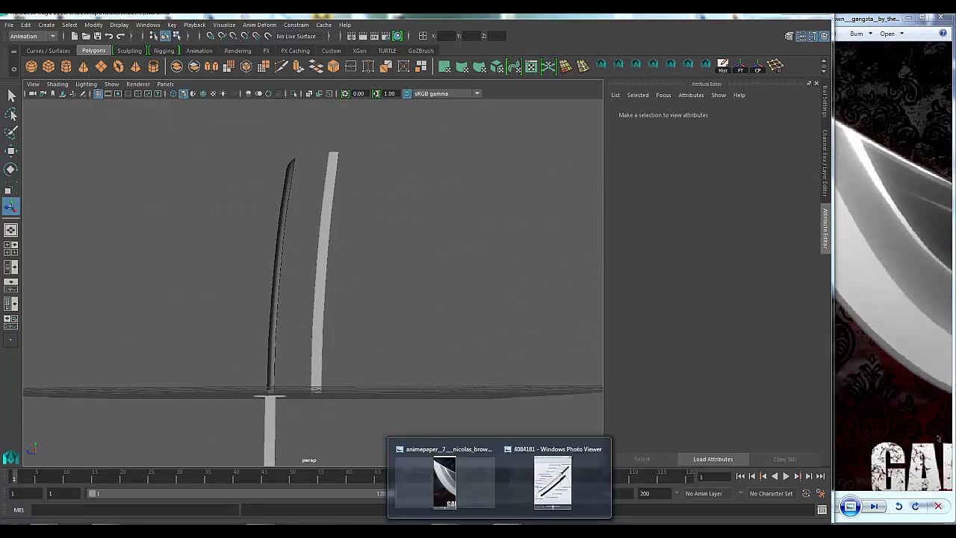
click(553, 482)
click(382, 268)
click(740, 67)
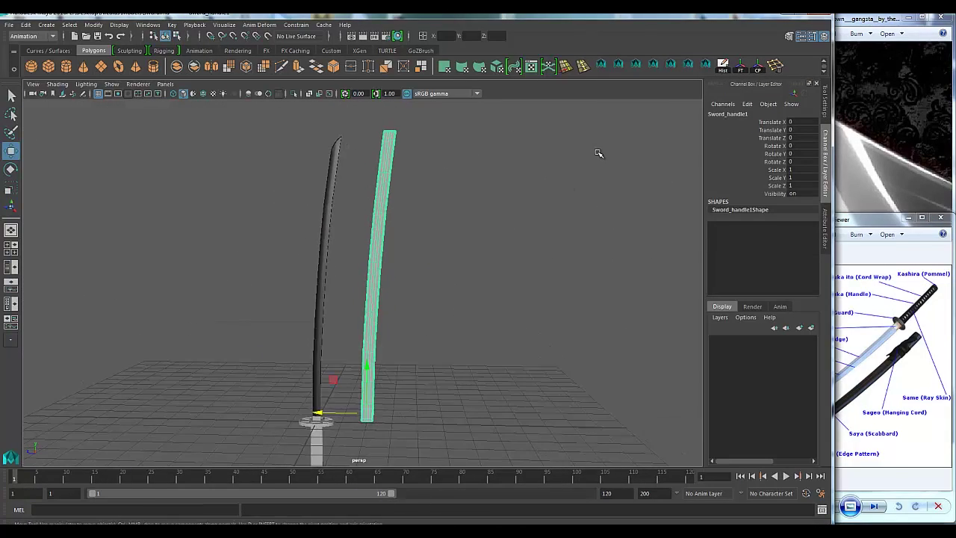
- Isolate the undercollar piece, inspect it, then return to the whole sword
click(317, 420)
key(f)
key(ctrl+1)
alt+drag(523, 224, 490, 187)
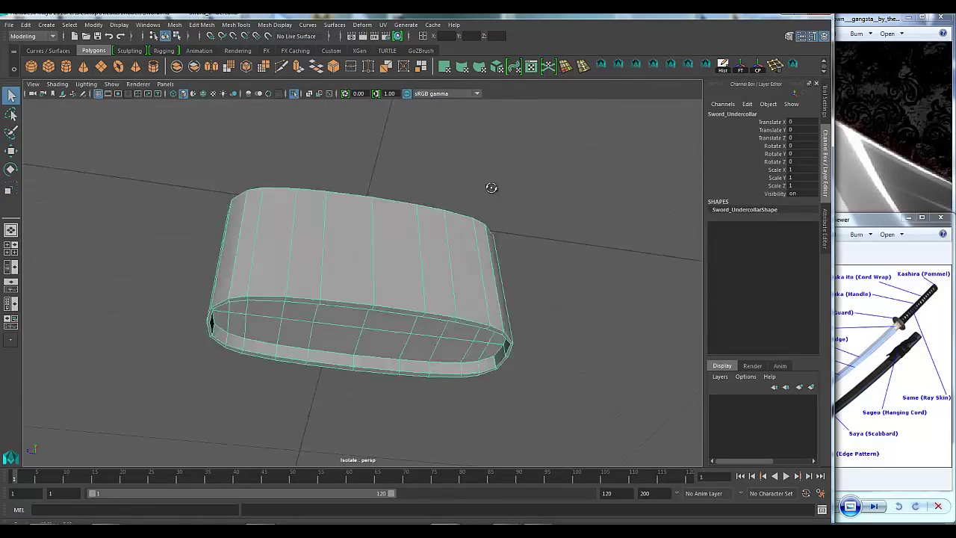
key(ctrl+1)
alt+drag(421, 261, 444, 237)
- Export the scabbard as Sword_scabbard and the sword as Niko_sword OBJ files
click(9, 25)
click(44, 190)
text(Sword_scabbard)
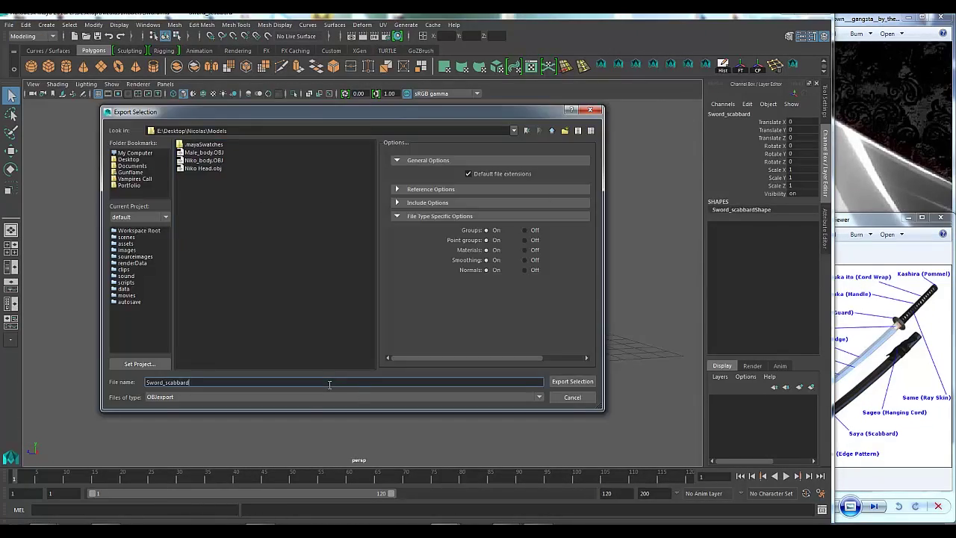
key(Return)
click(364, 299)
text(gNiko_sword)
key(Return)
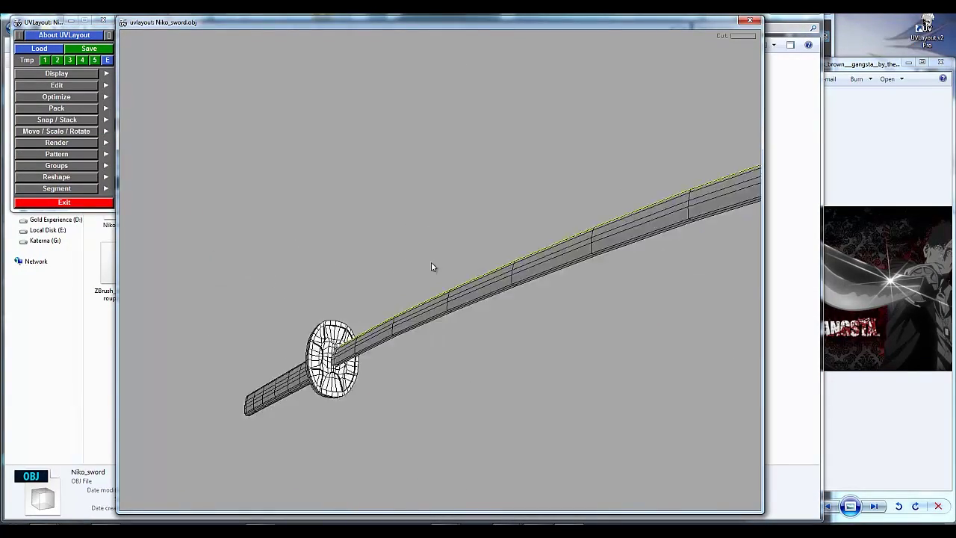
- Inspect the sword in UVLayout, flatten its UV shells and pack them into the square
mouse_move(432, 267)
mouse_down()
mouse_move(518, 175)
mouse_move(342, 196)
mouse_move(540, 306)
mouse_move(576, 100)
mouse_move(523, 222)
mouse_move(521, 269)
mouse_move(533, 192)
mouse_move(450, 282)
mouse_up()
mouse_move(367, 245)
mouse_down()
mouse_move(407, 217)
mouse_move(423, 241)
mouse_move(369, 216)
mouse_move(502, 214)
mouse_move(486, 286)
mouse_move(448, 284)
mouse_move(441, 222)
mouse_move(526, 263)
mouse_move(492, 239)
mouse_up()
mouse_move(675, 502)
mouse_down()
mouse_move(483, 142)
mouse_move(321, 269)
mouse_move(493, 429)
mouse_move(478, 279)
mouse_move(401, 318)
mouse_move(557, 359)
mouse_up()
key(d)
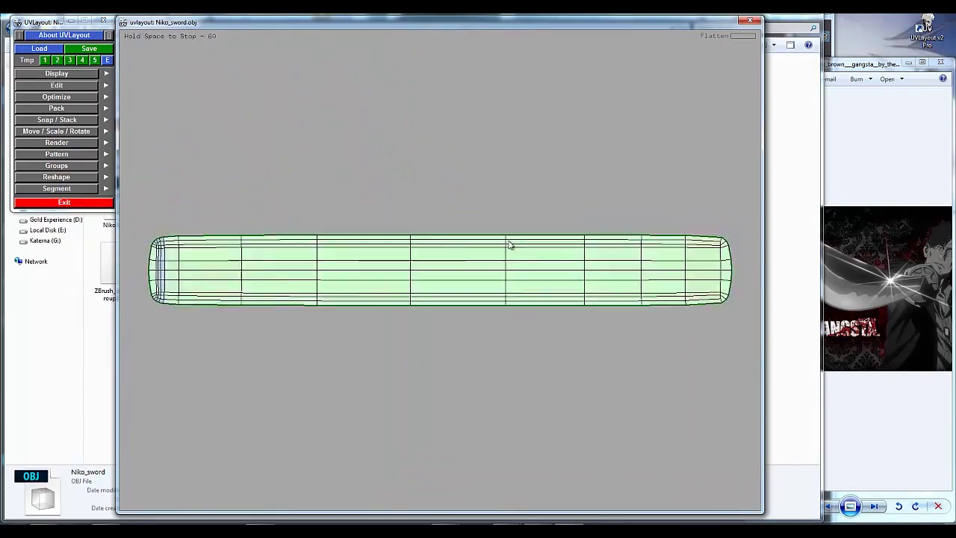
click(57, 108)
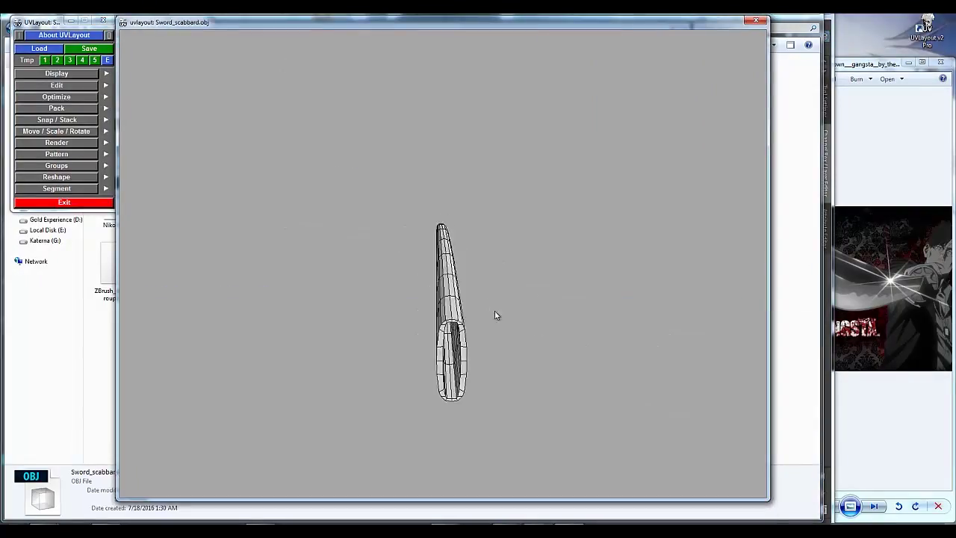
drag(534, 288, 430, 275)
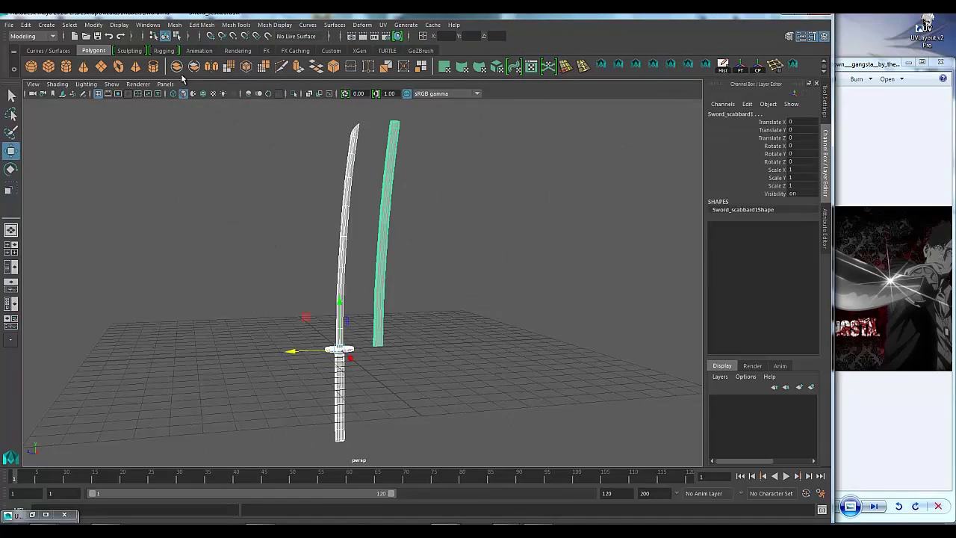
- Show the scabbard's UV layout and select its left and right UV shells
click(386, 217)
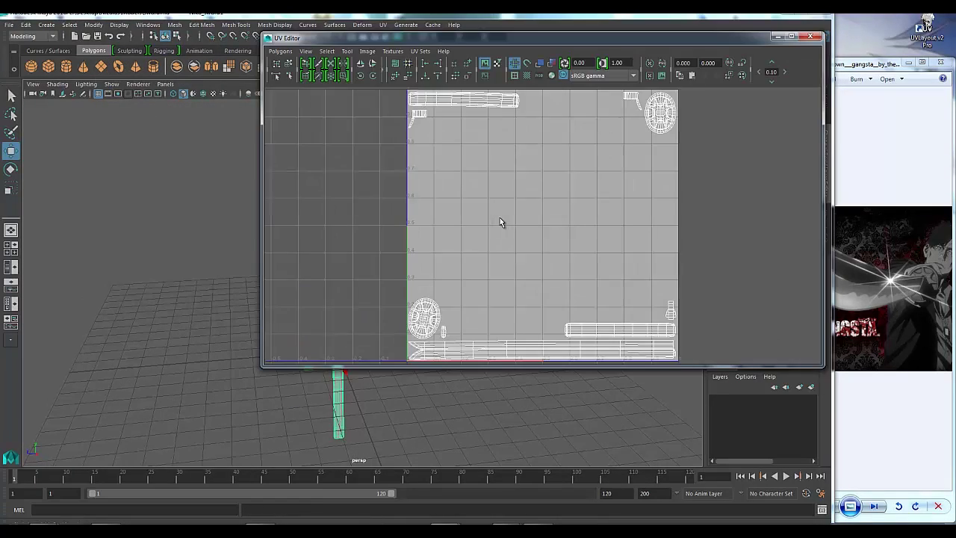
scroll(526, 250, up, 5)
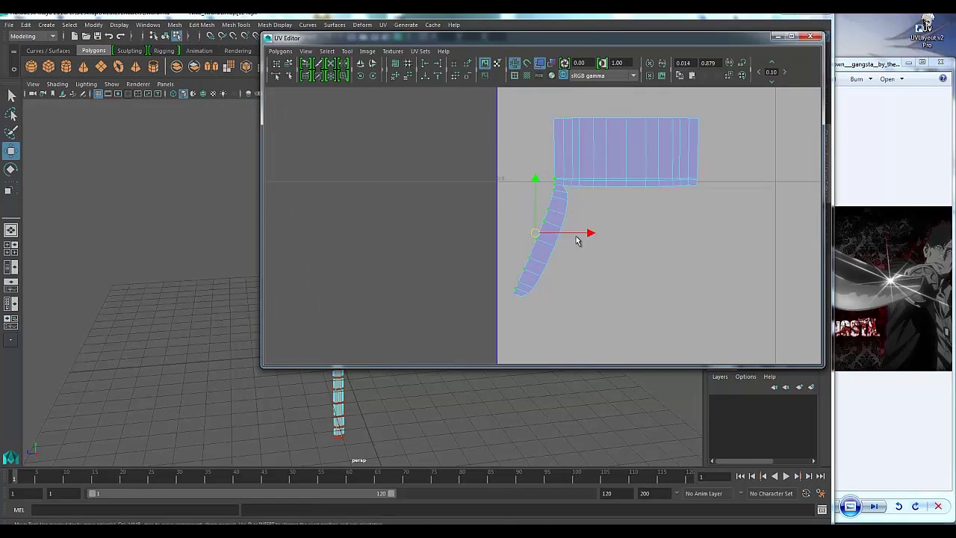
scroll(576, 240, down, 3)
scroll(575, 224, down, 2)
click(467, 201)
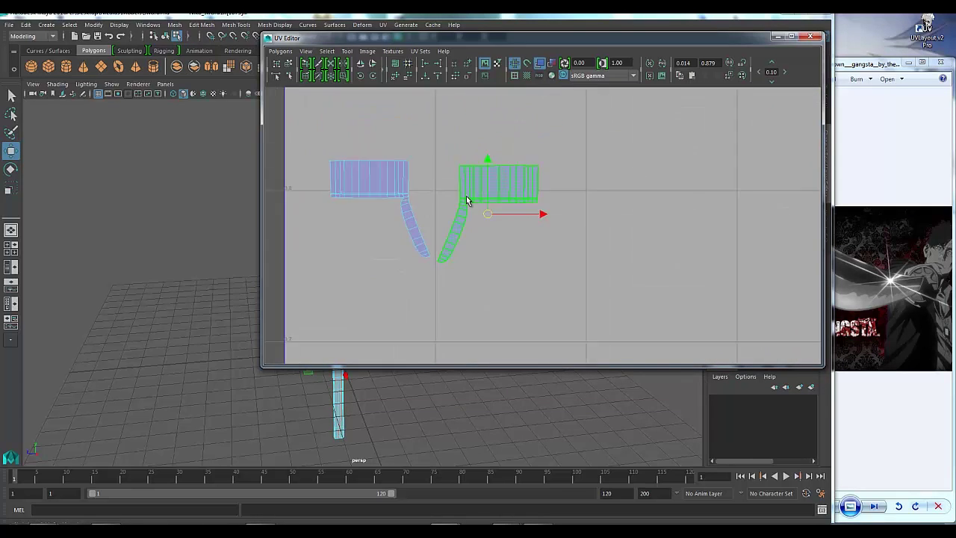
scroll(418, 171, up, 2)
click(378, 139)
scroll(531, 181, up, 3)
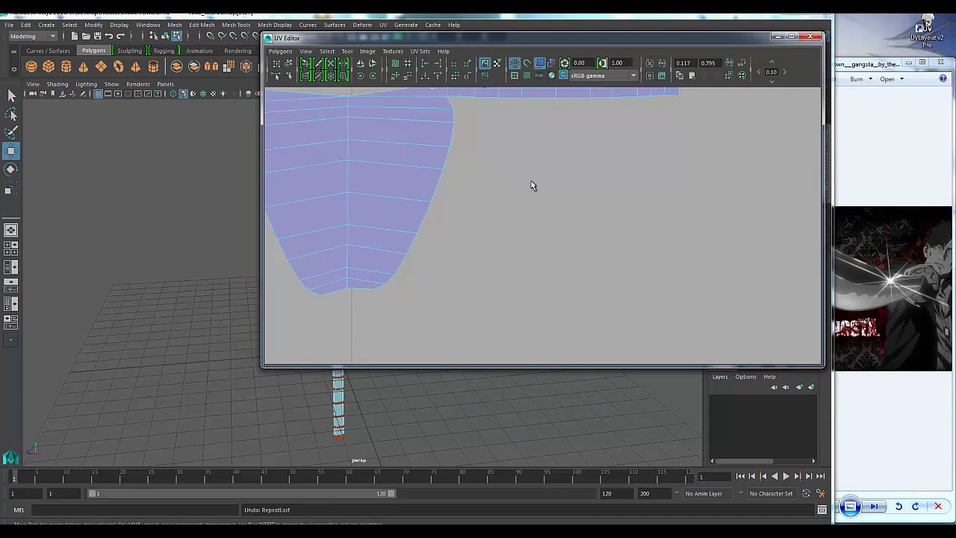
scroll(538, 121, down, 4)
- Select the seam and top UV rows and nudge the top row upward
drag(535, 290, 519, 276)
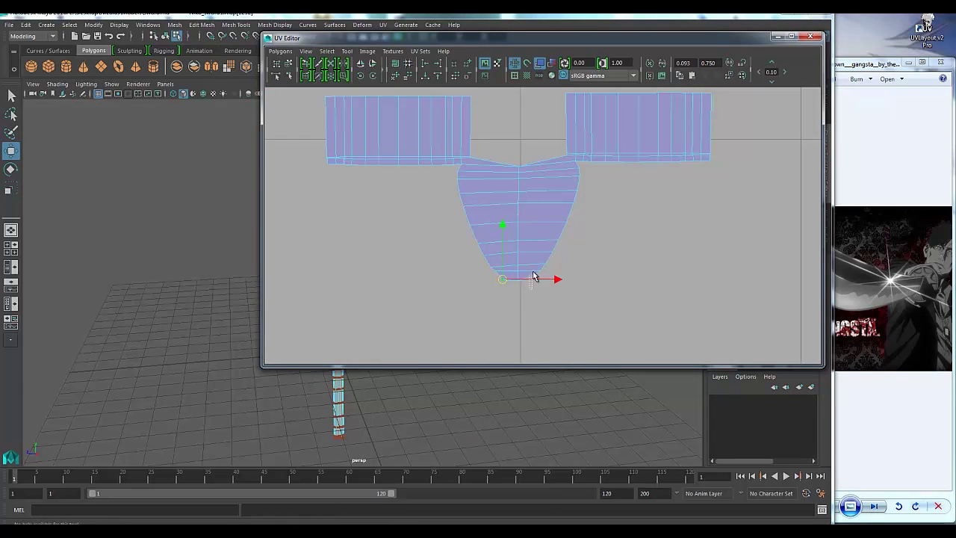
drag(417, 158, 418, 159)
scroll(493, 168, up, 3)
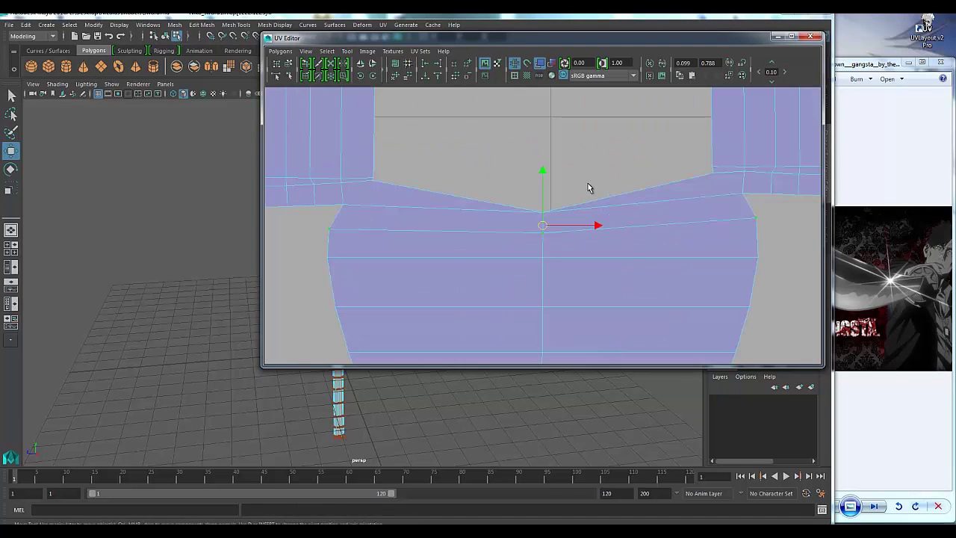
scroll(462, 192, down, 3)
drag(340, 217, 479, 224)
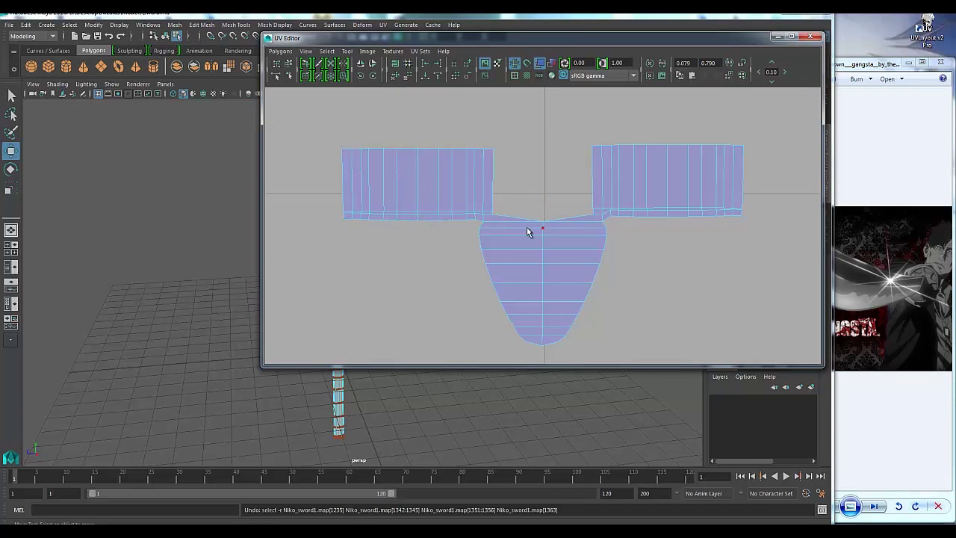
scroll(760, 220, down, 1)
scroll(440, 156, up, 3)
drag(440, 157, 448, 141)
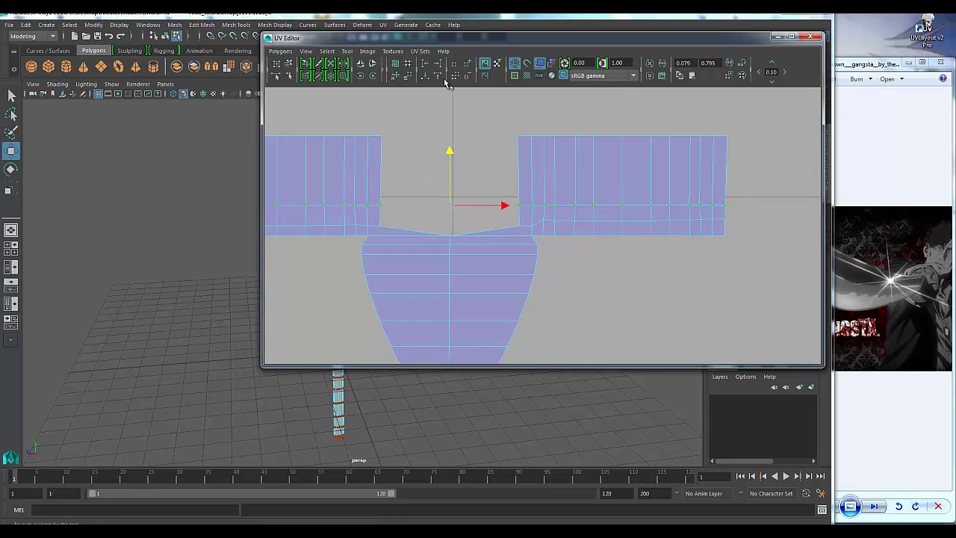
scroll(608, 238, down, 2)
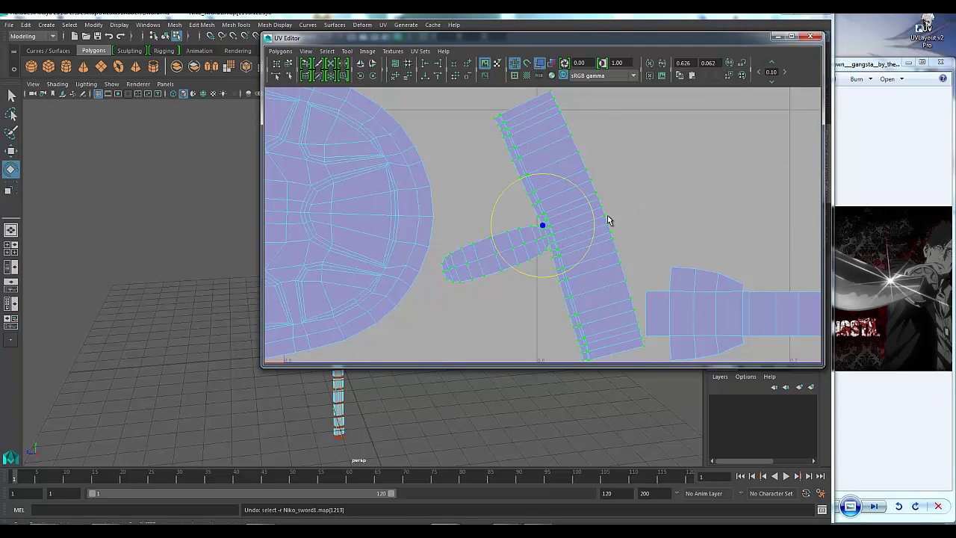
- Smooth out the vertices of the scabbard's UV strip
key(q)
right_drag(570, 192, 589, 191)
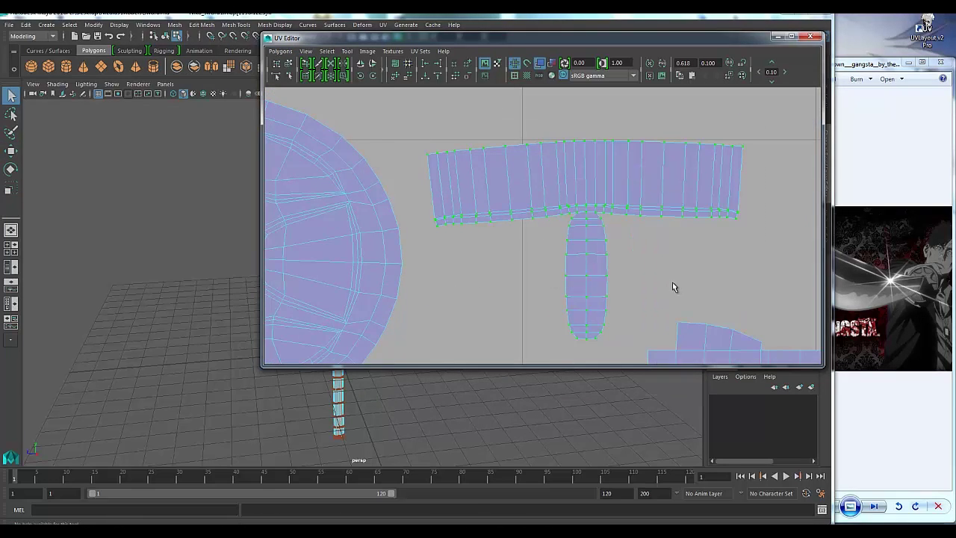
drag(463, 183, 469, 174)
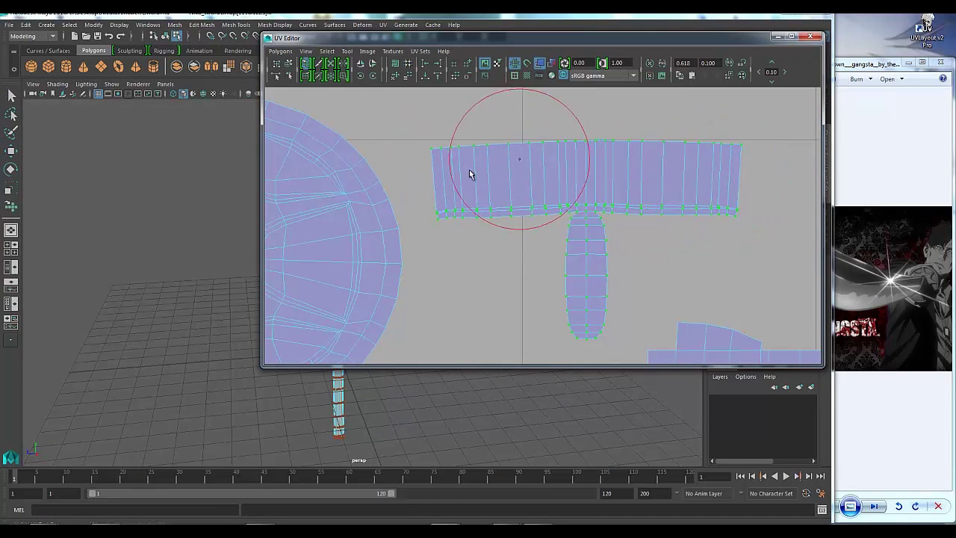
scroll(777, 277, down, 5)
scroll(736, 220, up, 4)
scroll(566, 235, down, 4)
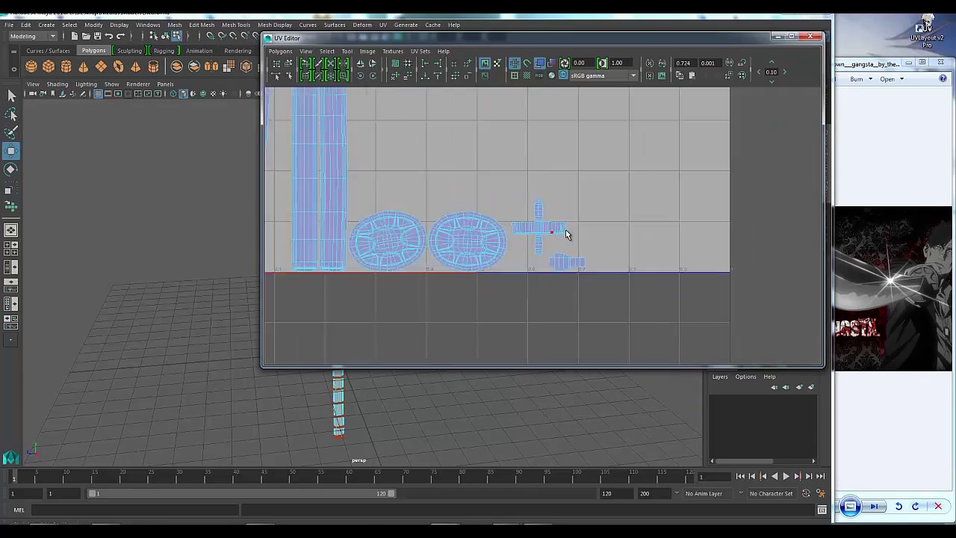
scroll(510, 116, up, 5)
scroll(515, 164, down, 2)
scroll(523, 346, up, 2)
scroll(571, 174, down, 4)
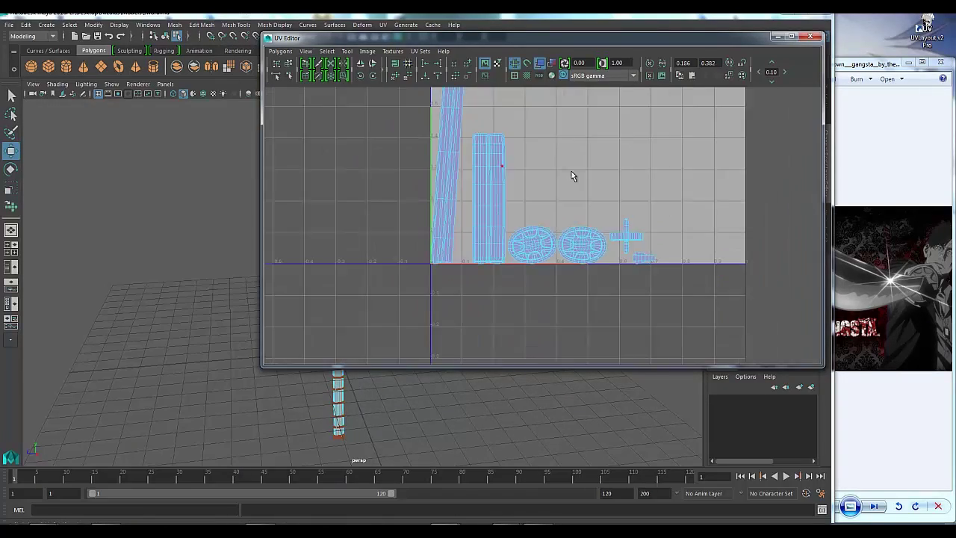
- Select the sword and automatically lay out its UVs
click(777, 36)
click(30, 514)
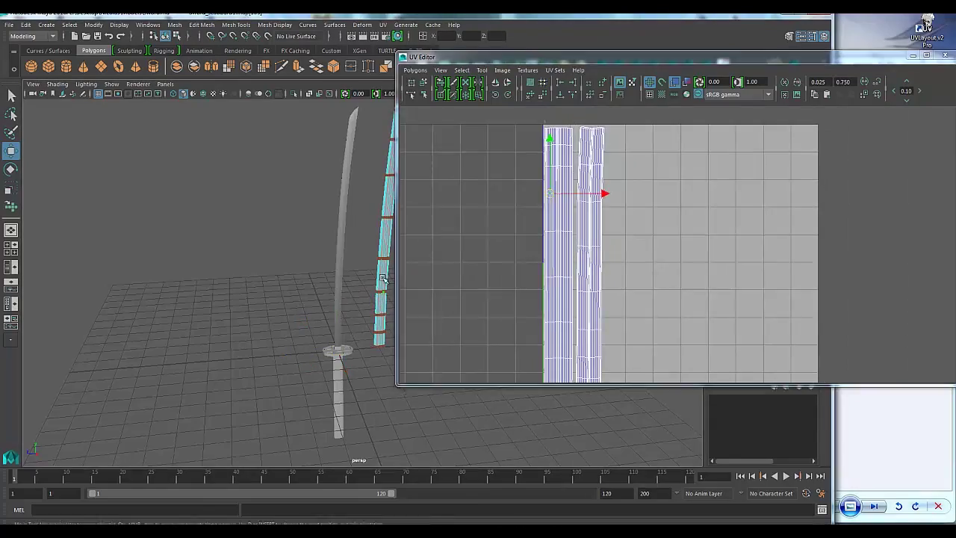
click(340, 299)
key(e)
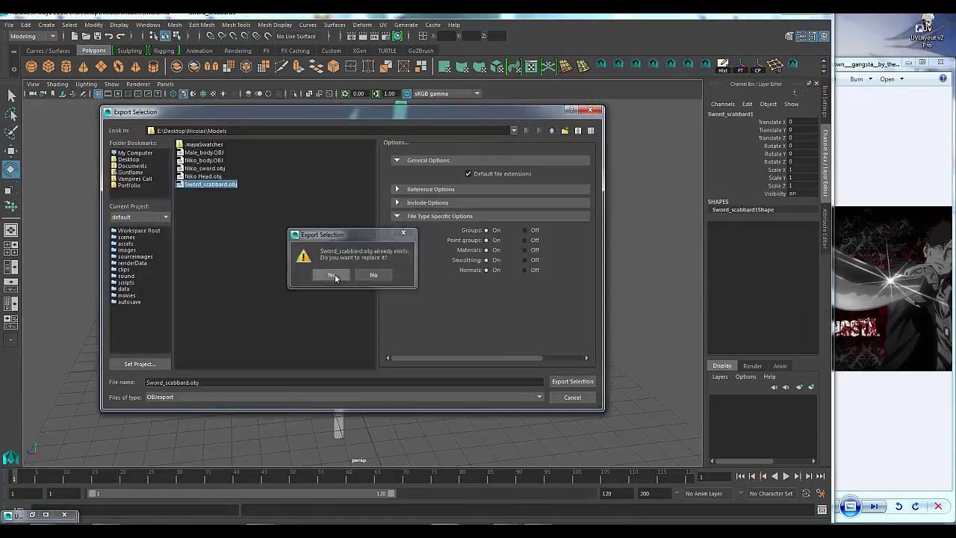
- Confirm overwriting the exported file, then select the sword blade and view the guard
click(333, 275)
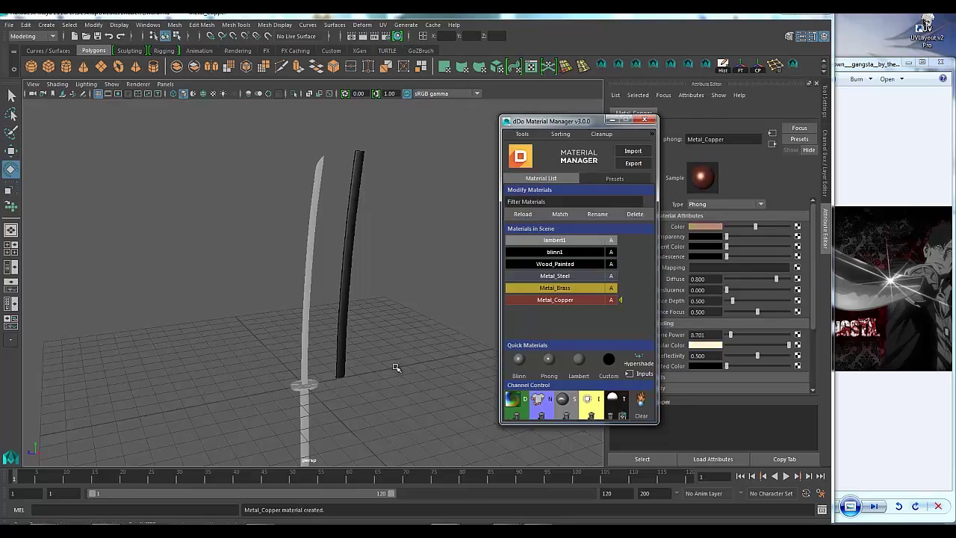
click(317, 261)
scroll(307, 299, up, 3)
right_drag(303, 247, 310, 351)
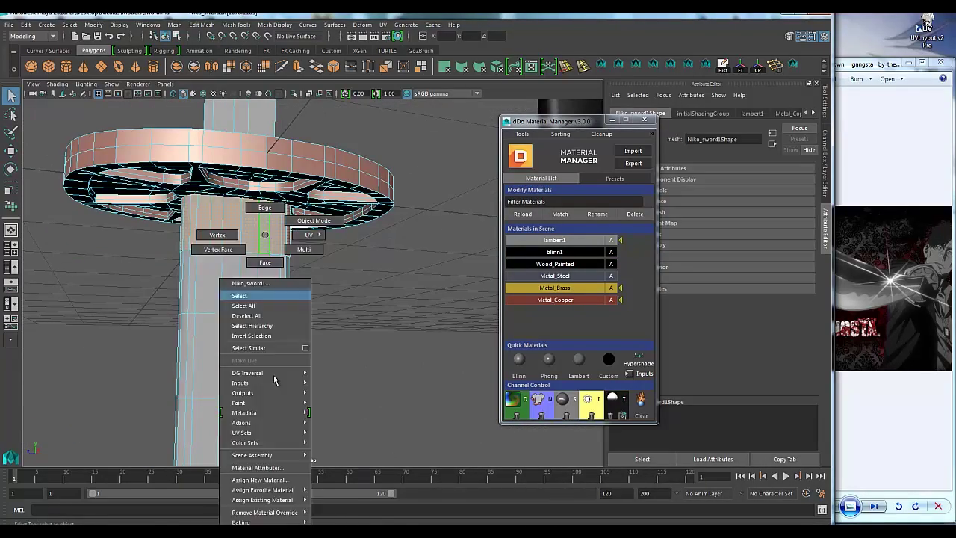
right_drag(307, 246, 329, 477)
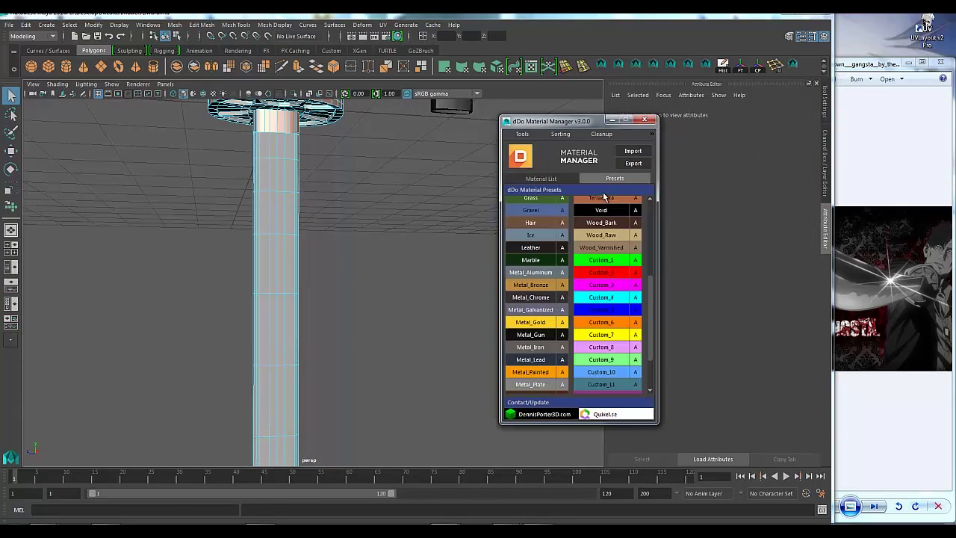
scroll(552, 322, down, 2)
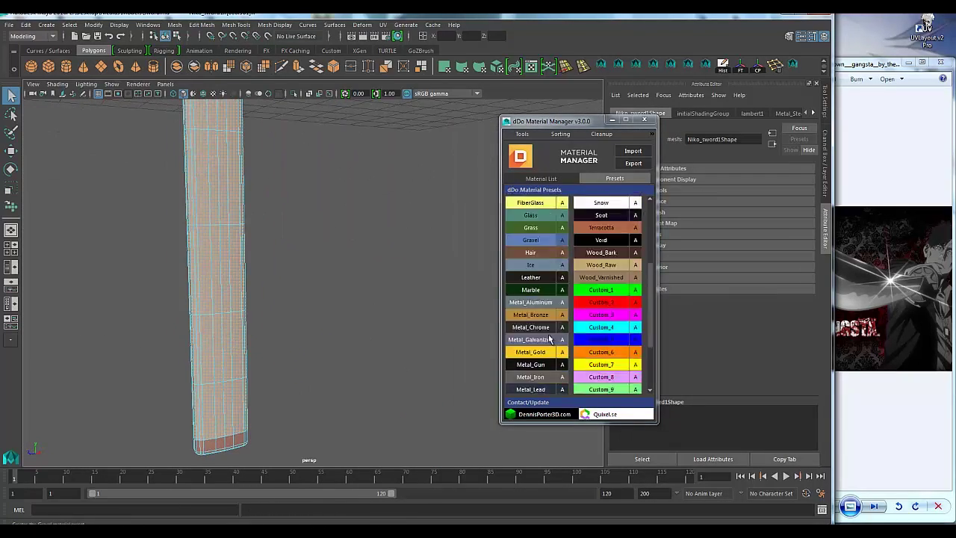
scroll(552, 322, up, 4)
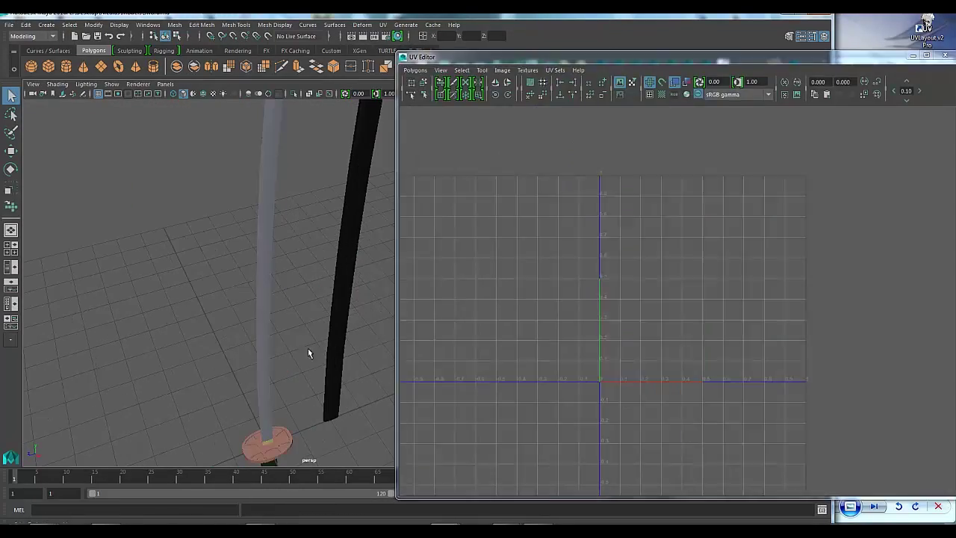
- Show the scene's material list in the dDo Material Manager
click(545, 179)
click(604, 145)
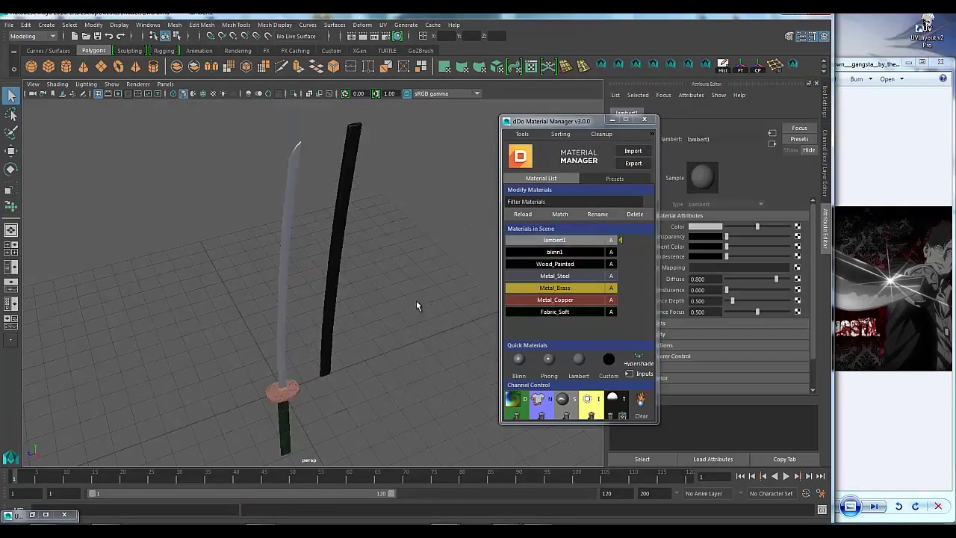
click(520, 134)
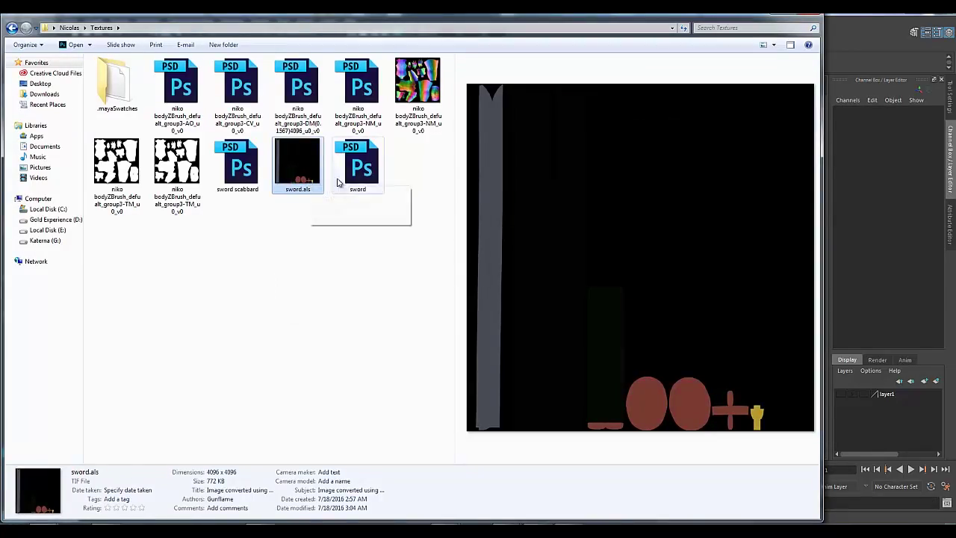
- Change the file view layout of the Textures folder
click(774, 45)
click(803, 102)
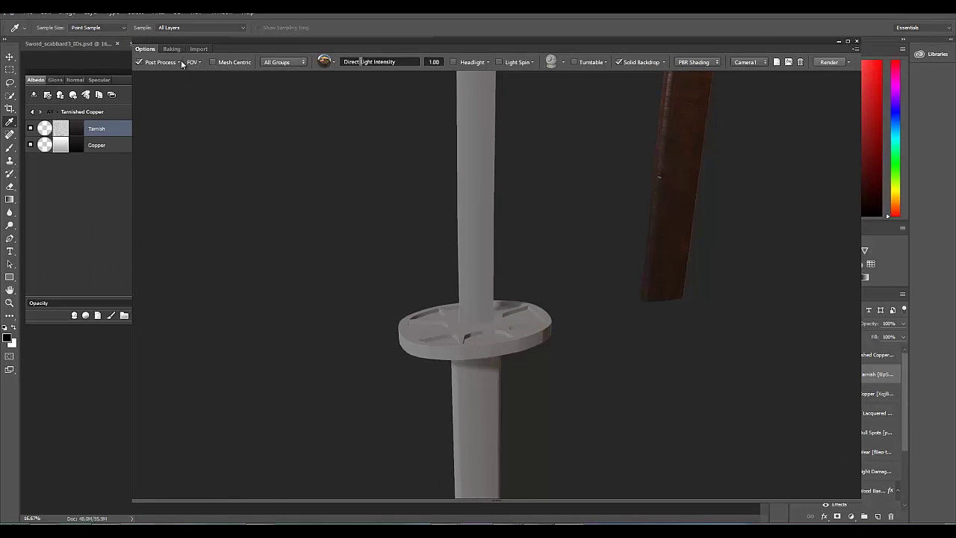
- Add Tarnished Copper and Old Brushed Steel materials in DDO as separate groups
click(180, 62)
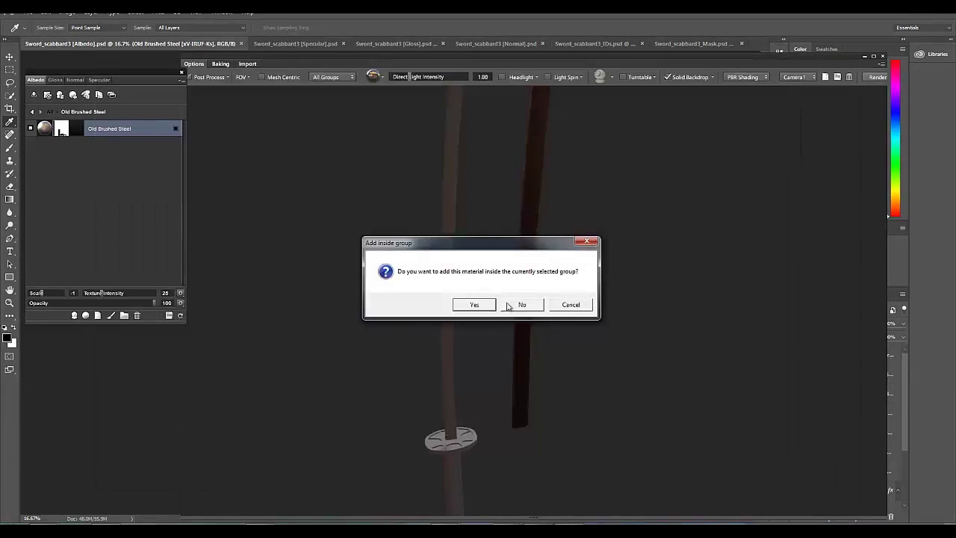
click(508, 306)
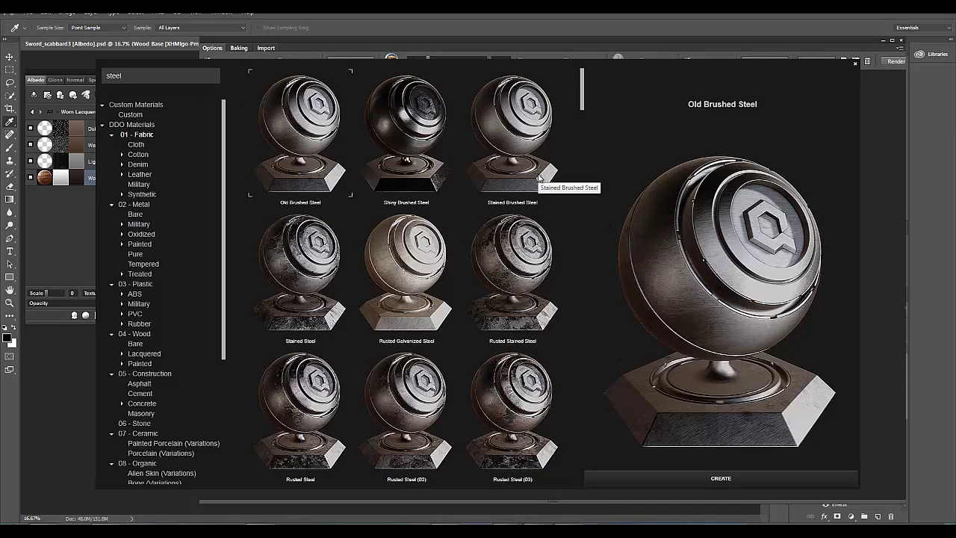
double_click(537, 177)
click(472, 303)
scroll(482, 261, up, 3)
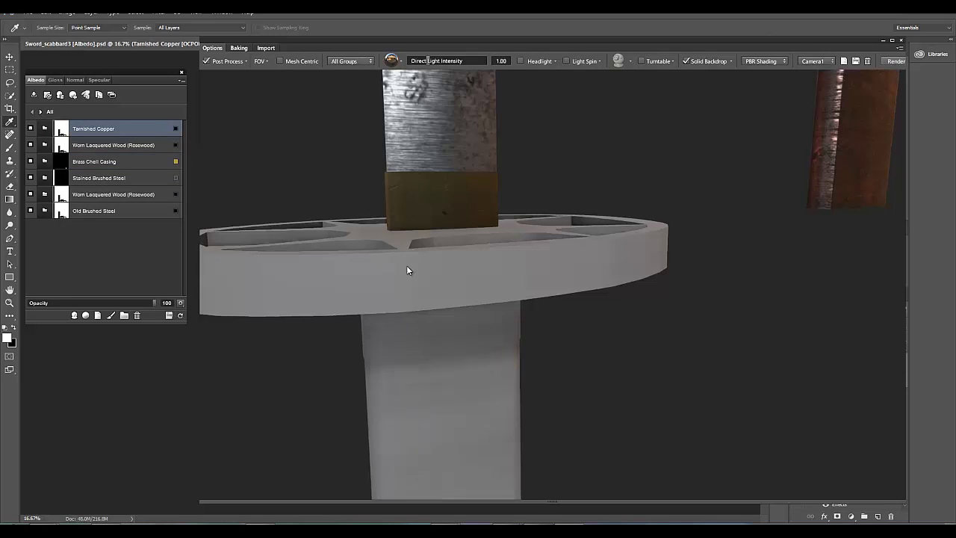
- Remove the duplicate Worn Lacquered Wood and Old Brushed Steel materials
click(112, 145)
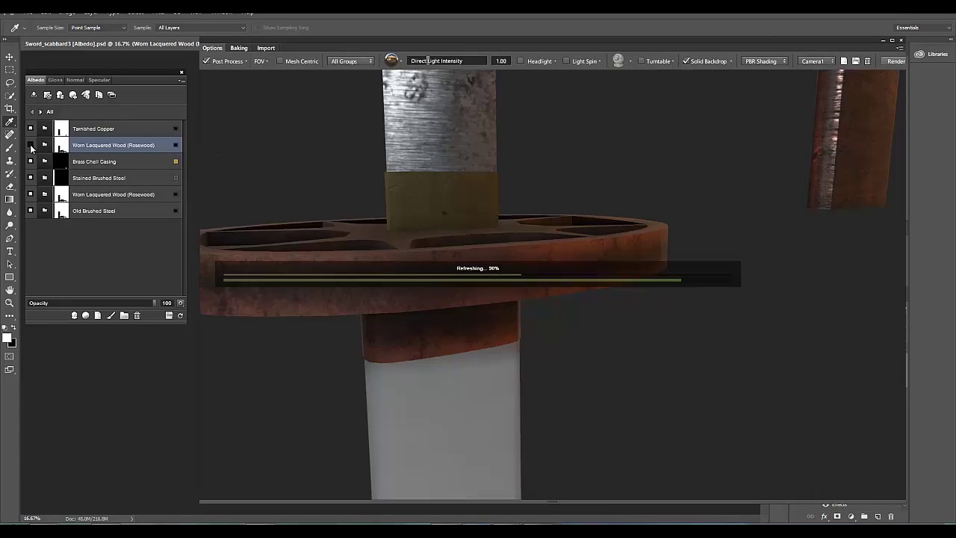
click(92, 214)
key(Return)
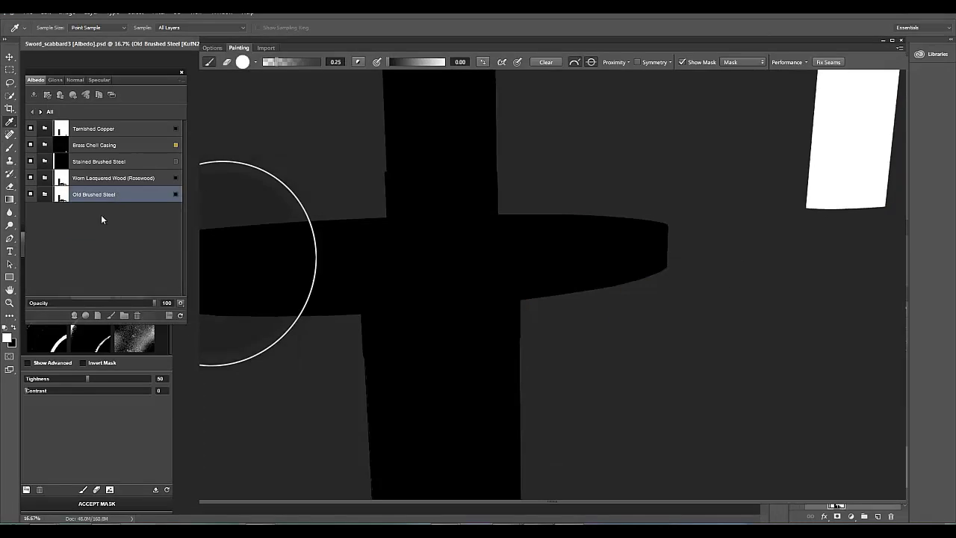
key(Escape)
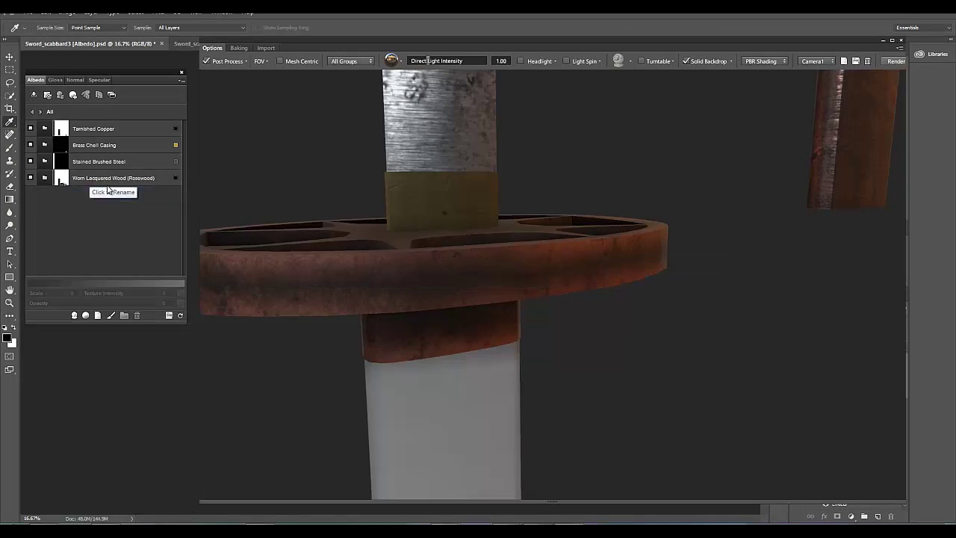
- View the sword from a low angle with Headlight and Light Spin enabled
scroll(547, 295, up, 3)
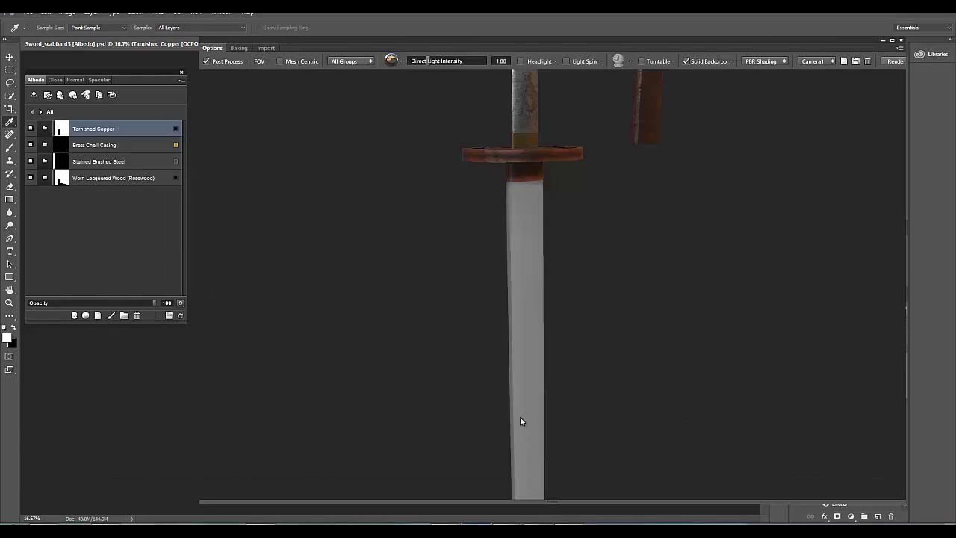
mouse_move(533, 274)
mouse_down()
mouse_move(513, 275)
mouse_move(671, 241)
mouse_up()
click(566, 60)
click(520, 60)
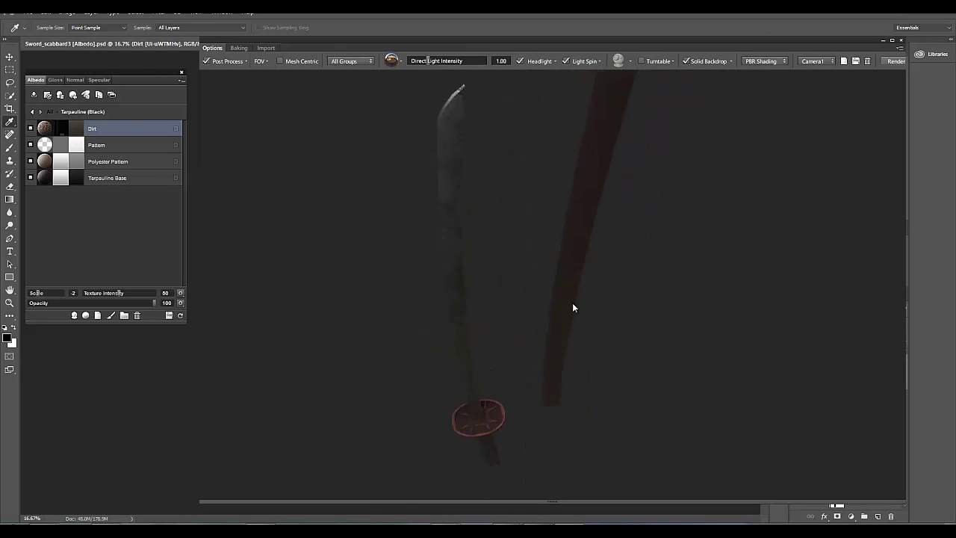
click(246, 61)
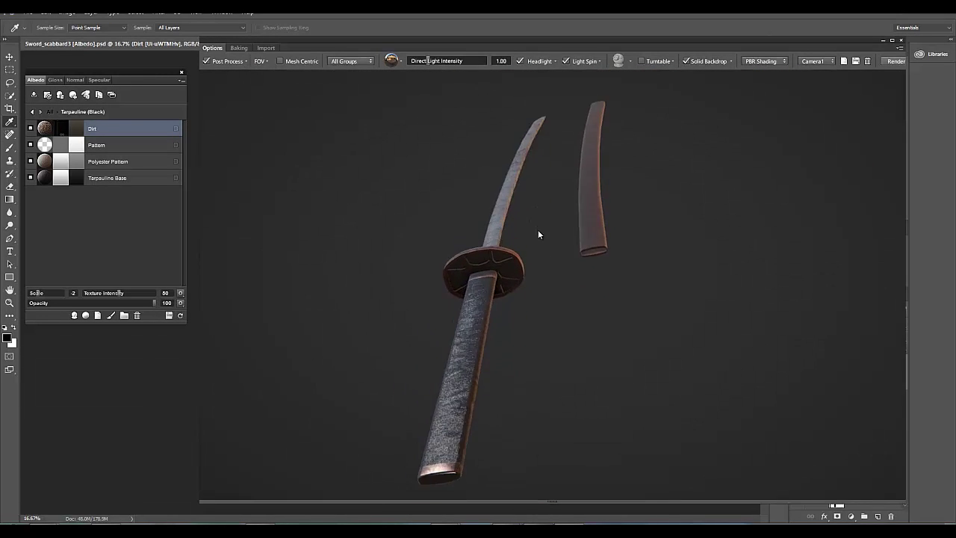
click(207, 377)
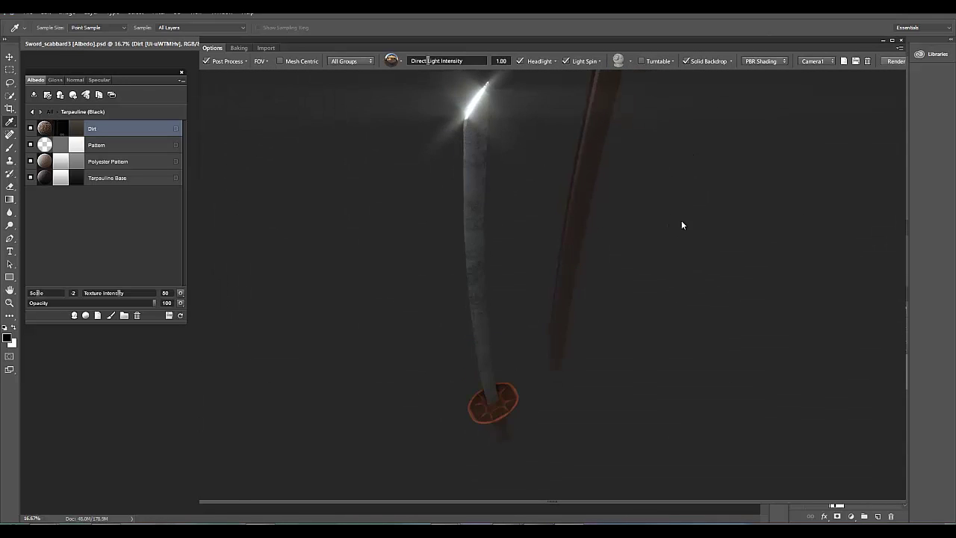
mouse_move(484, 275)
mouse_down()
mouse_move(372, 262)
mouse_move(685, 279)
mouse_move(597, 254)
mouse_move(620, 275)
mouse_up()
- Enable Depth of Field in DDO's Post Process settings and view the sword upright
click(224, 60)
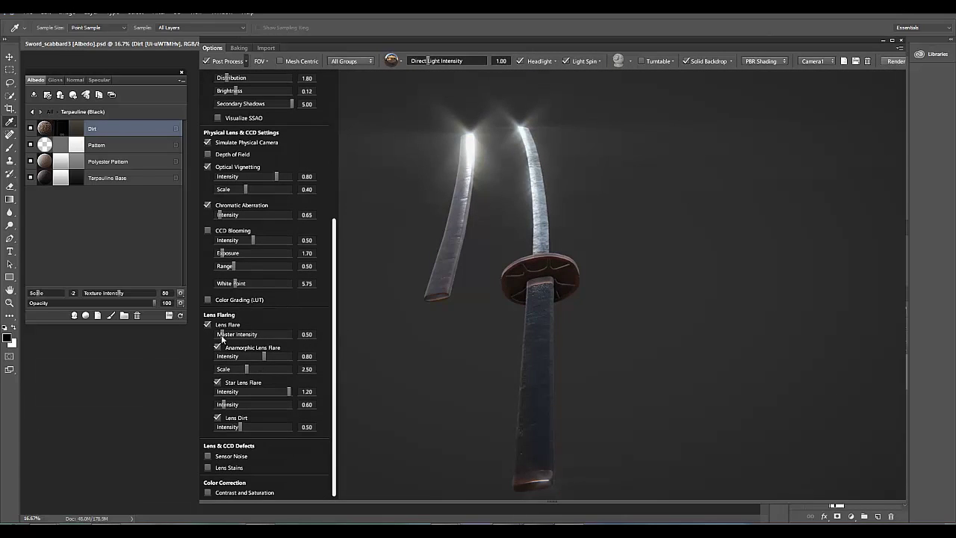
click(229, 154)
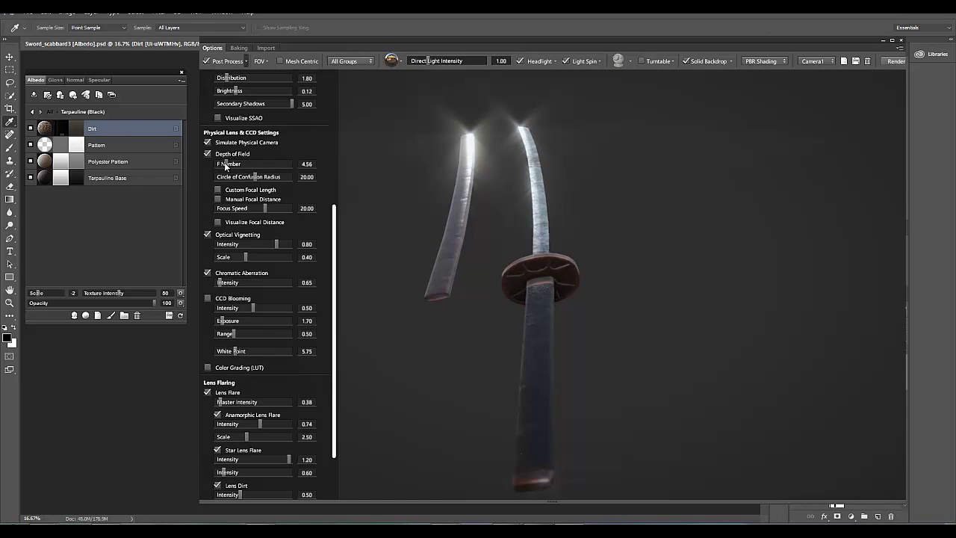
mouse_move(523, 313)
mouse_down()
mouse_move(692, 363)
mouse_move(656, 304)
mouse_move(614, 173)
mouse_move(606, 240)
mouse_move(518, 271)
mouse_move(658, 331)
mouse_up()
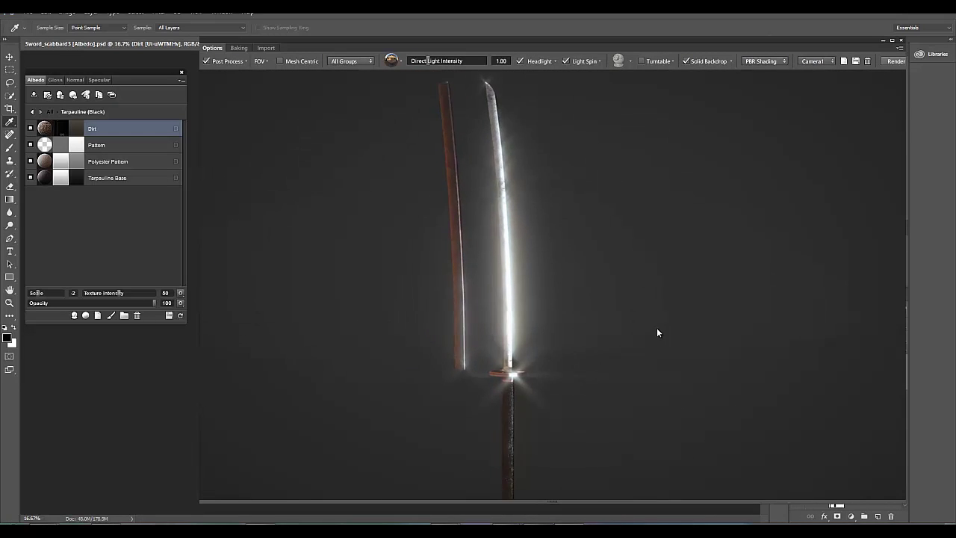
click(673, 60)
click(640, 60)
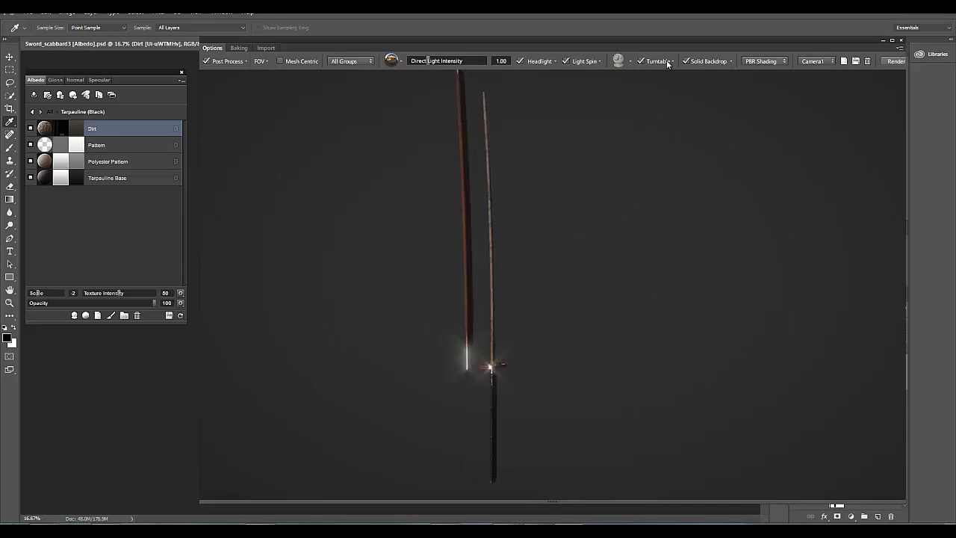
click(667, 62)
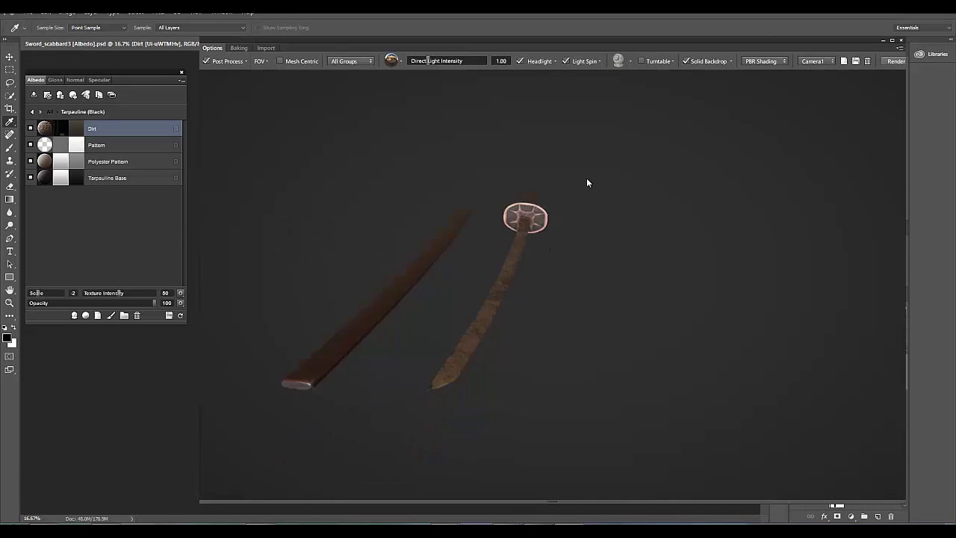
drag(584, 179, 594, 141)
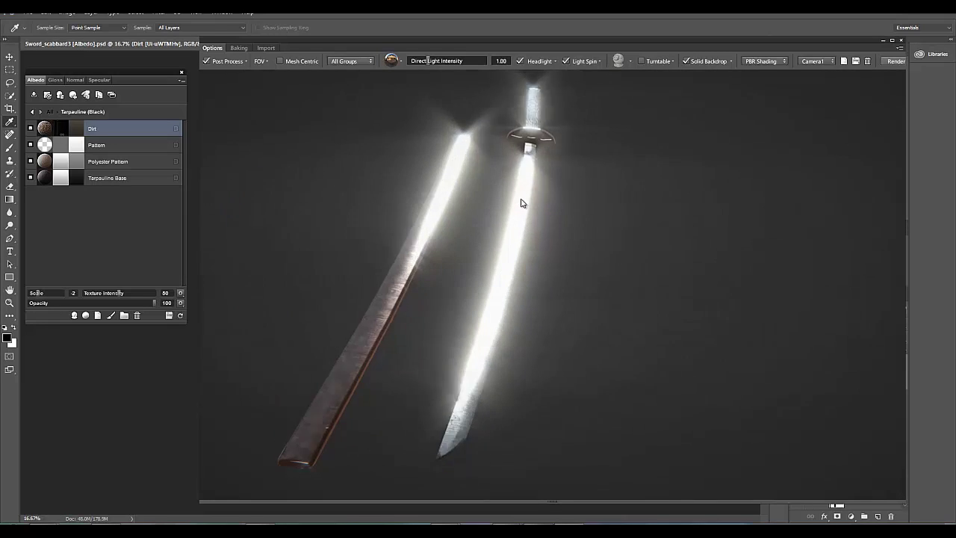